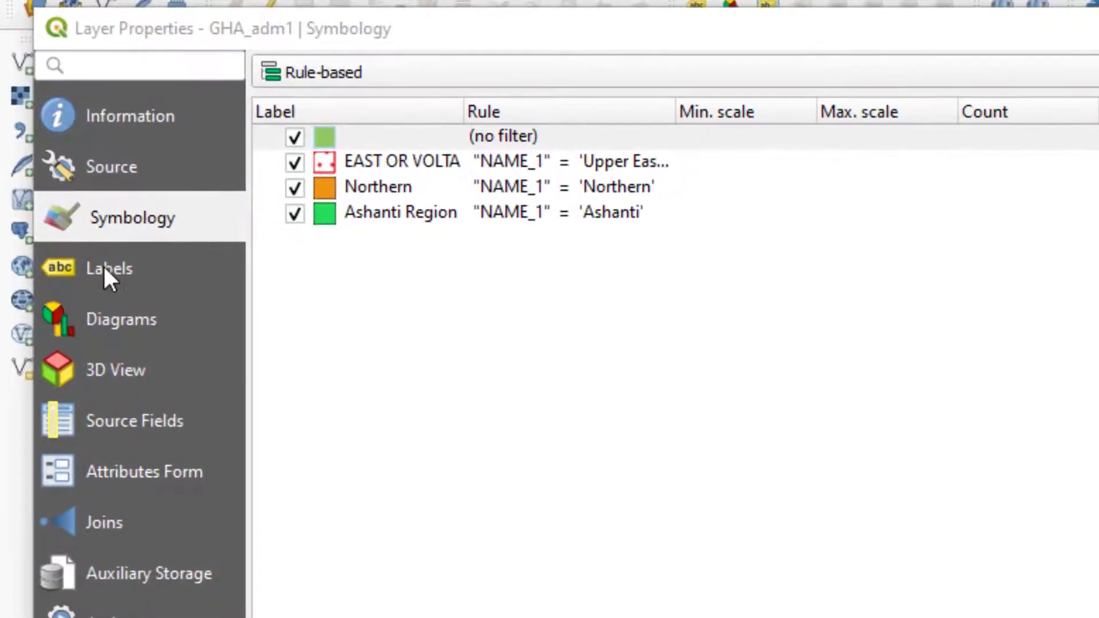
Show the Labels page of the GHA_adm1 layer properties.
click(106, 269)
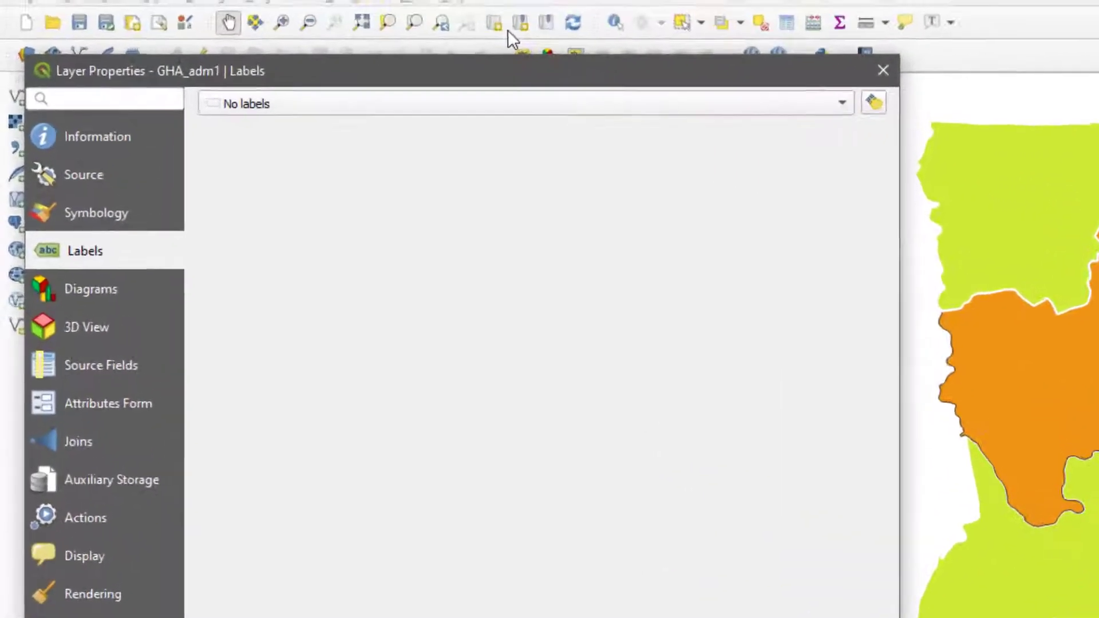
Set GHA_adm1 to Single labels using the NAME_1 field and apply.
click(414, 104)
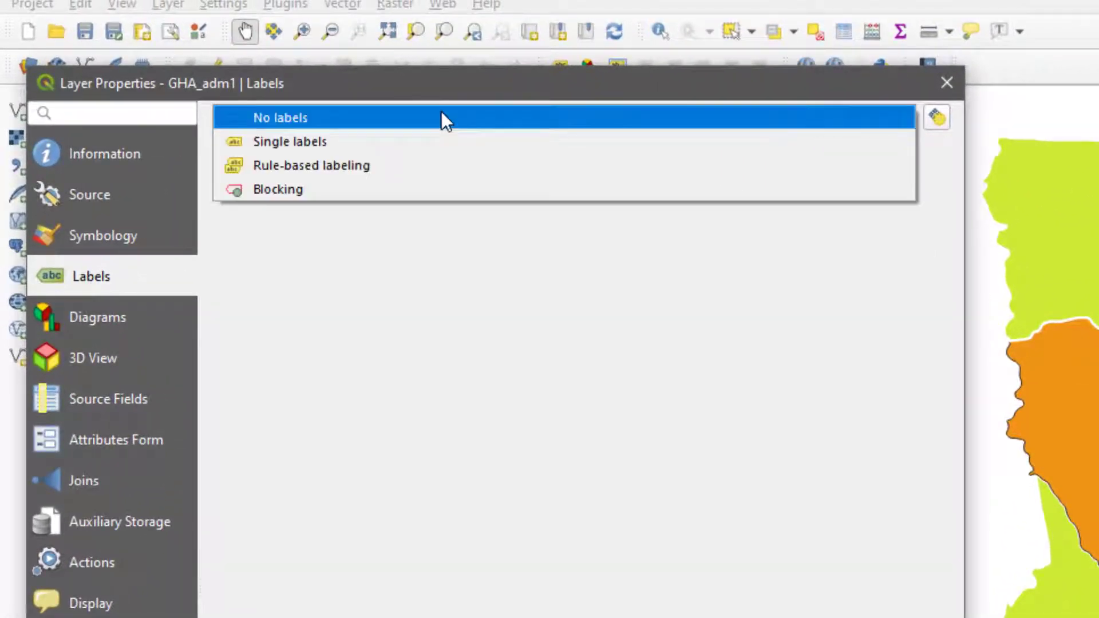
click(386, 143)
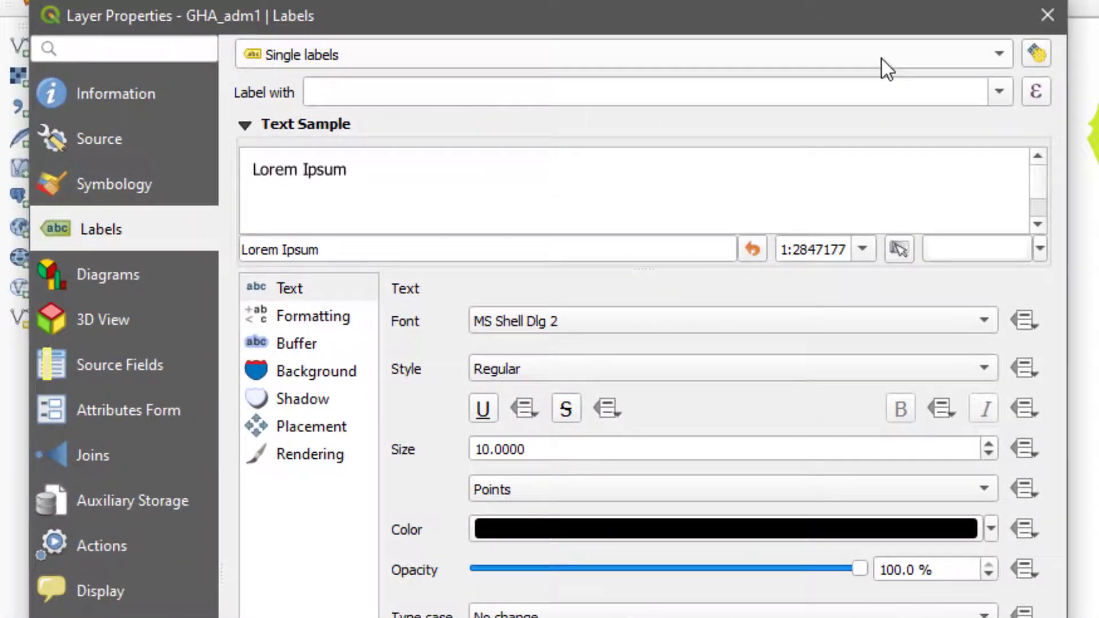
click(1003, 93)
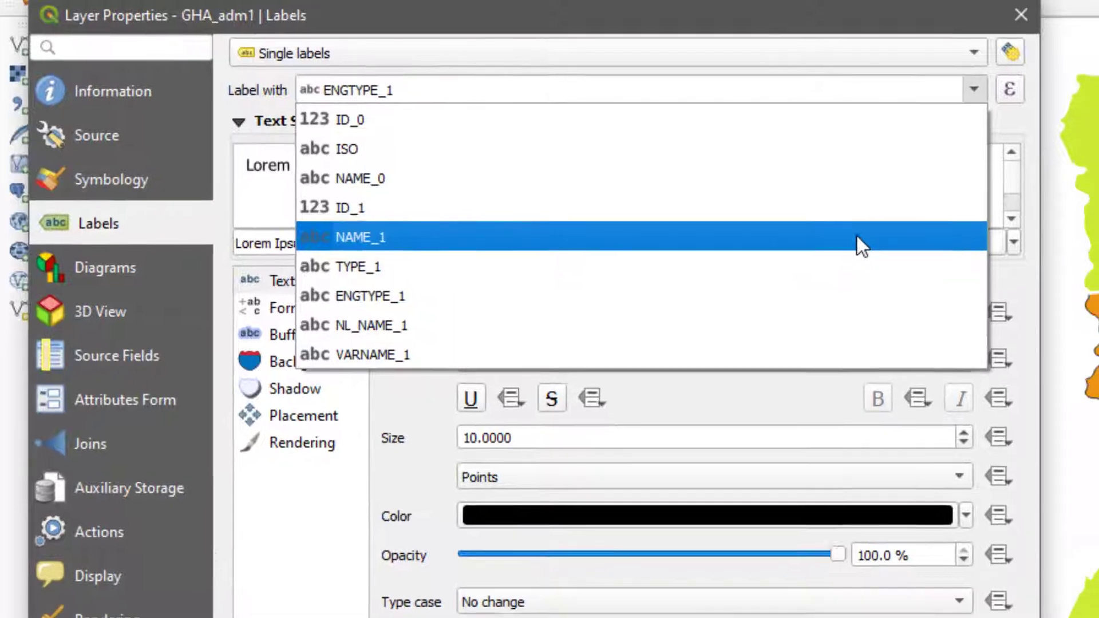
click(879, 245)
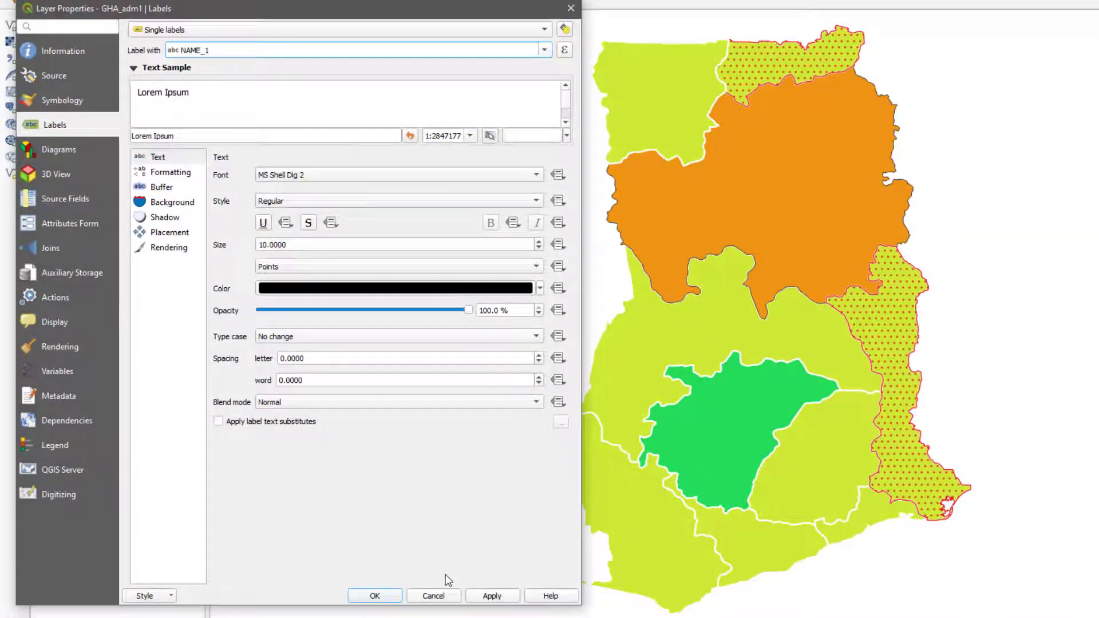
click(474, 598)
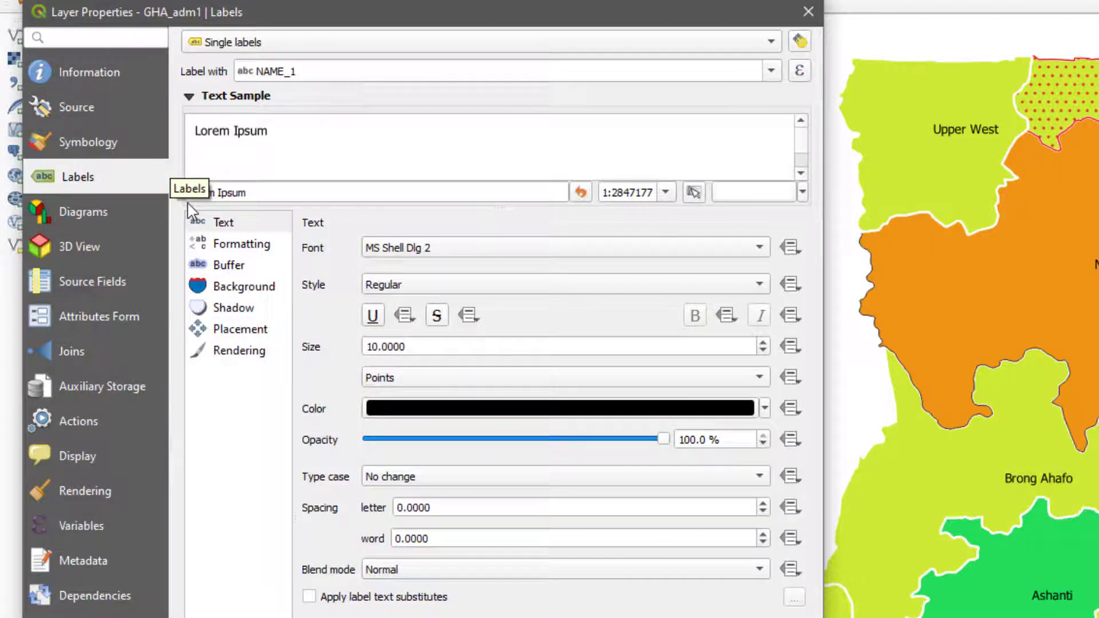
Enable Draw text buffer with a cyan buffer colour and apply it.
click(223, 269)
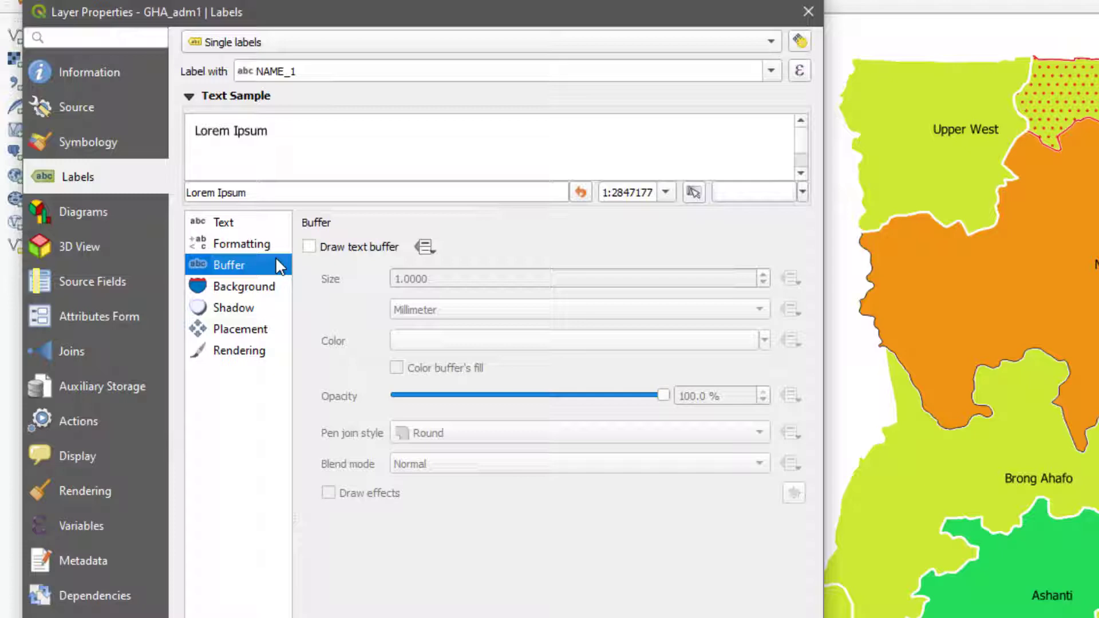
click(310, 247)
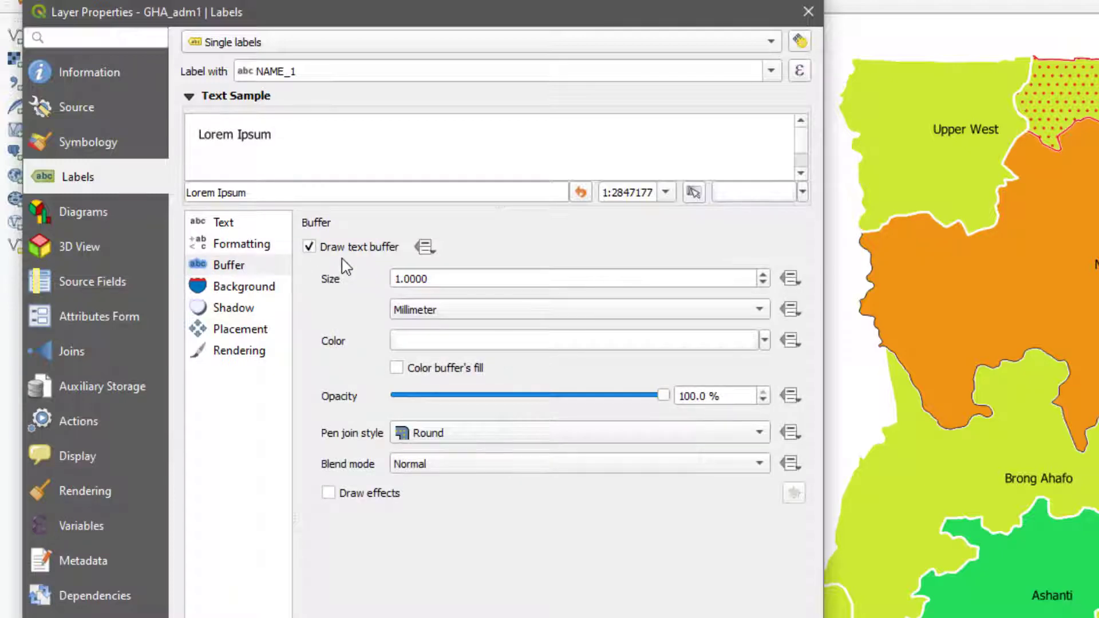
click(418, 341)
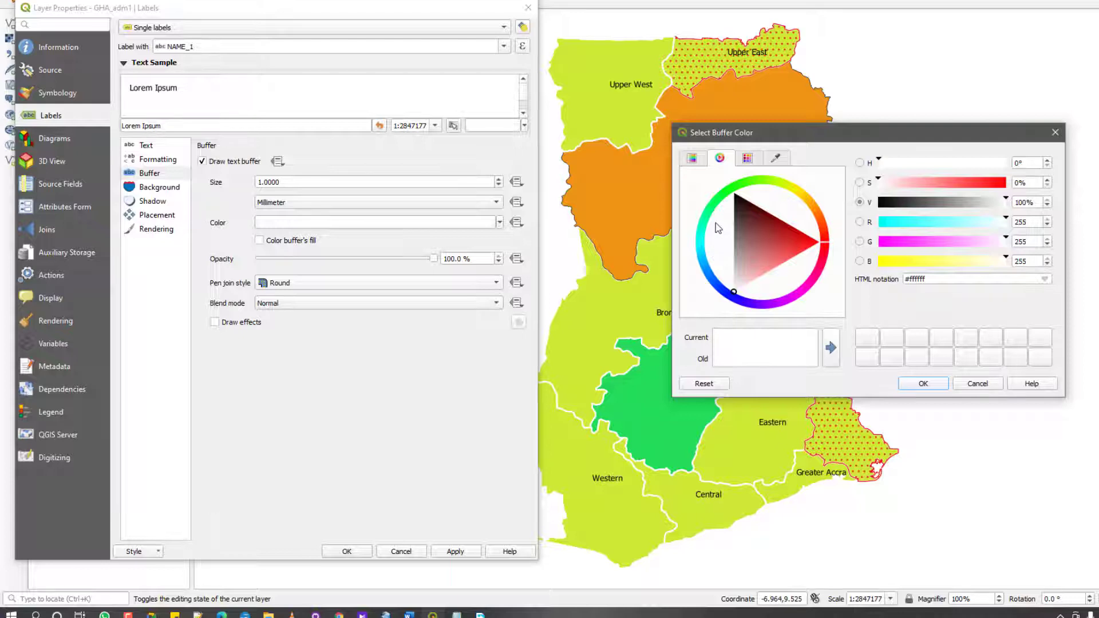
click(698, 255)
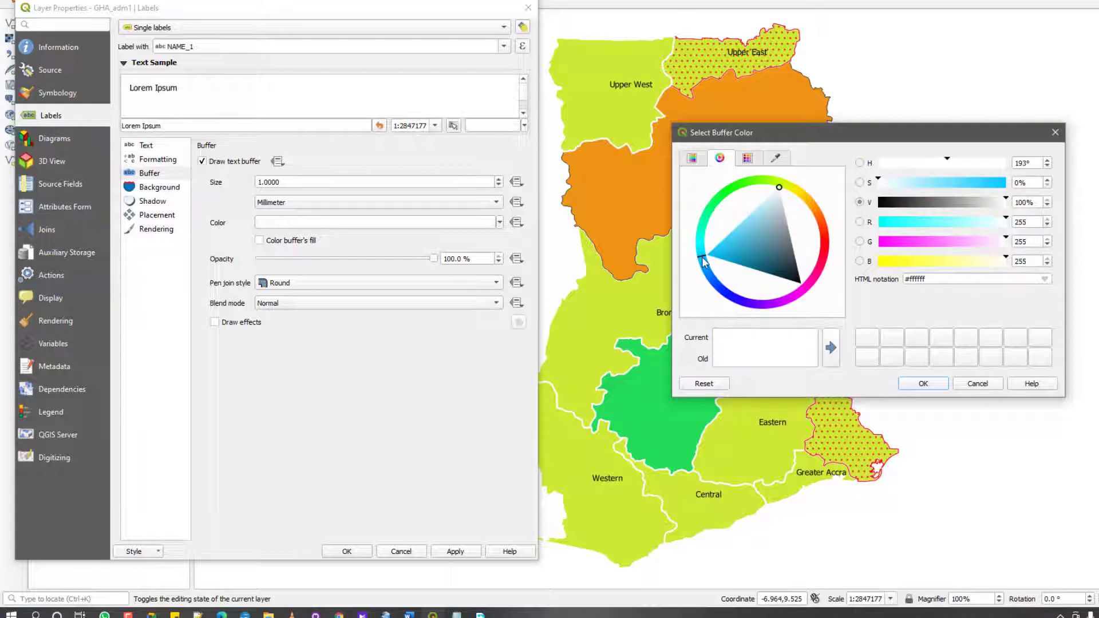
click(718, 255)
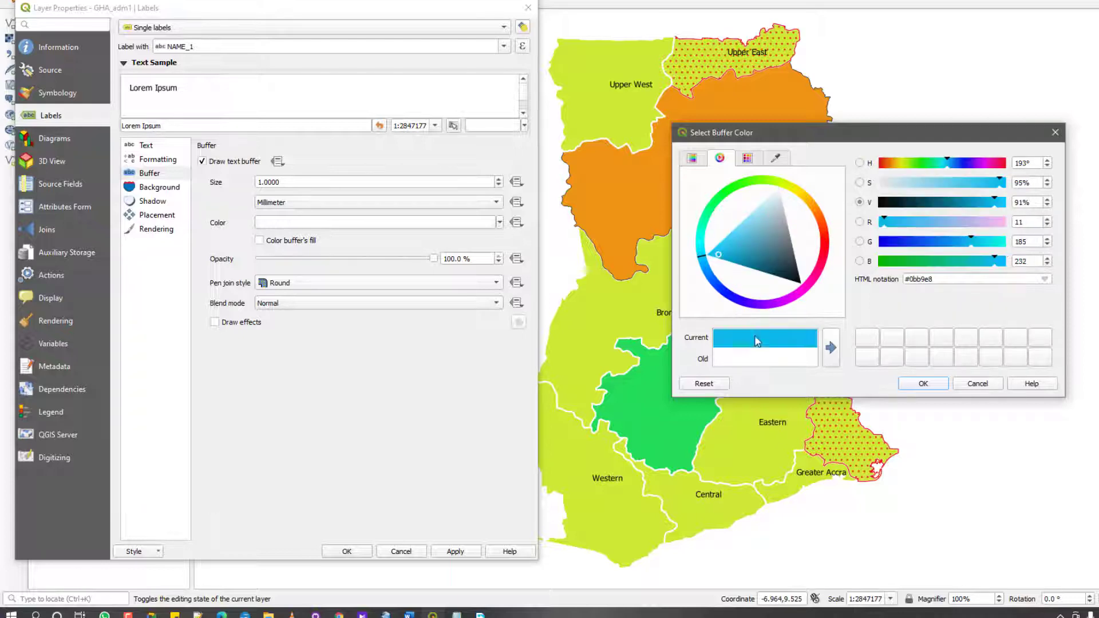
click(931, 390)
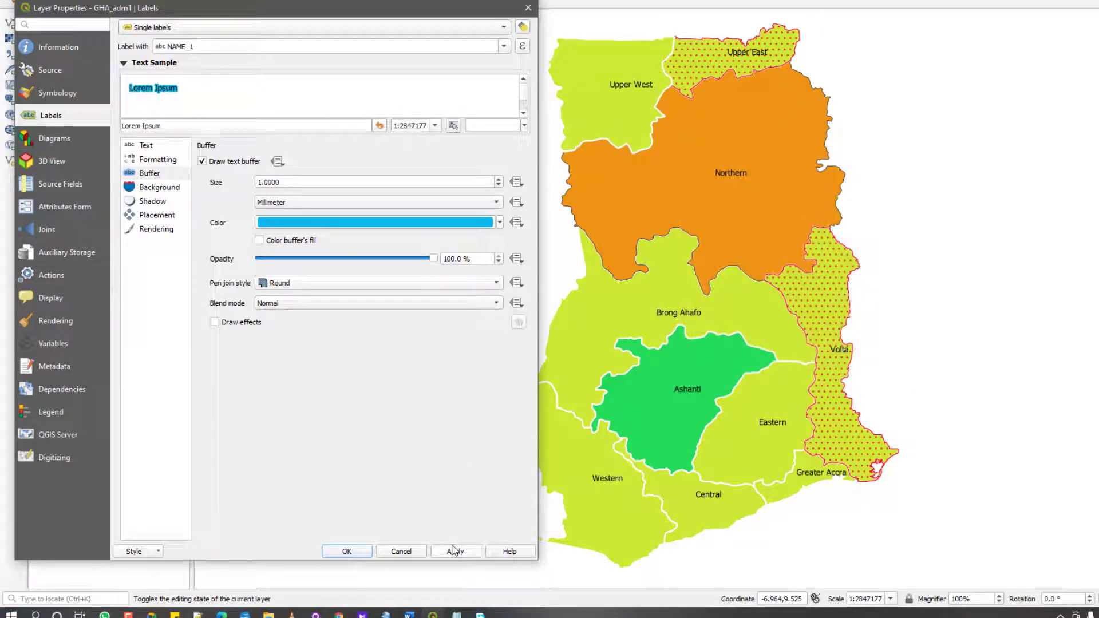
click(454, 551)
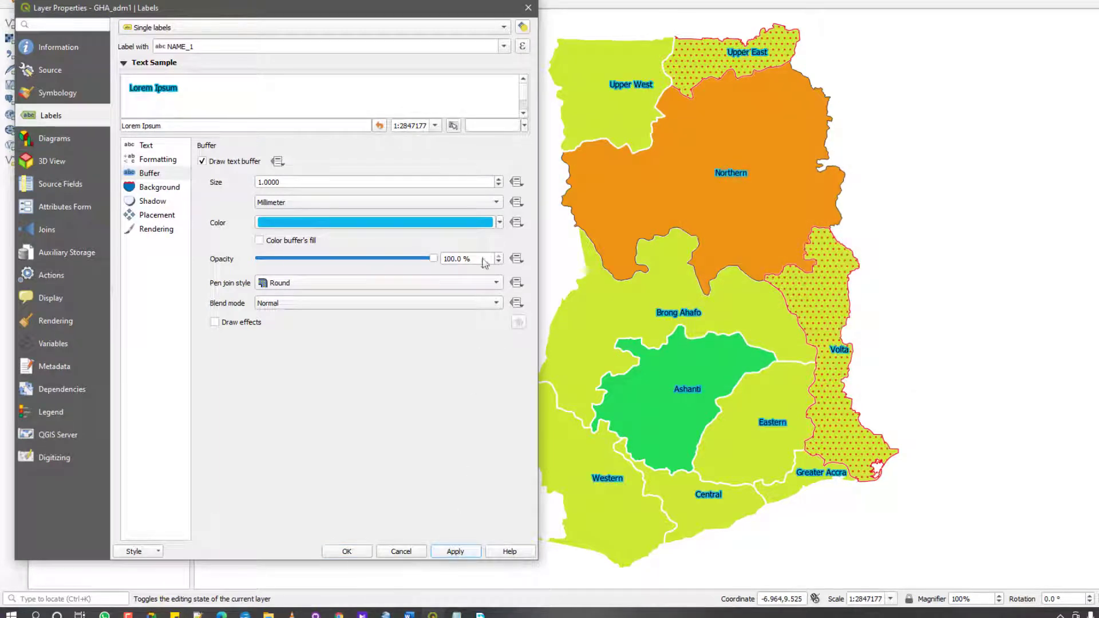
Change the label buffer colour to white and apply.
click(266, 224)
drag(761, 244, 779, 187)
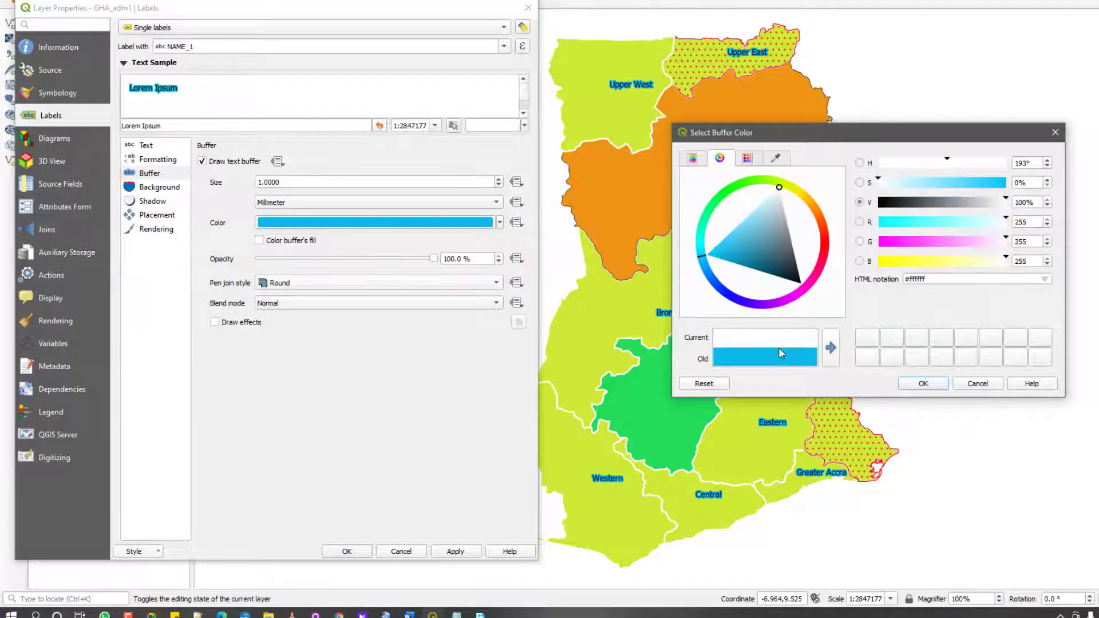
click(945, 389)
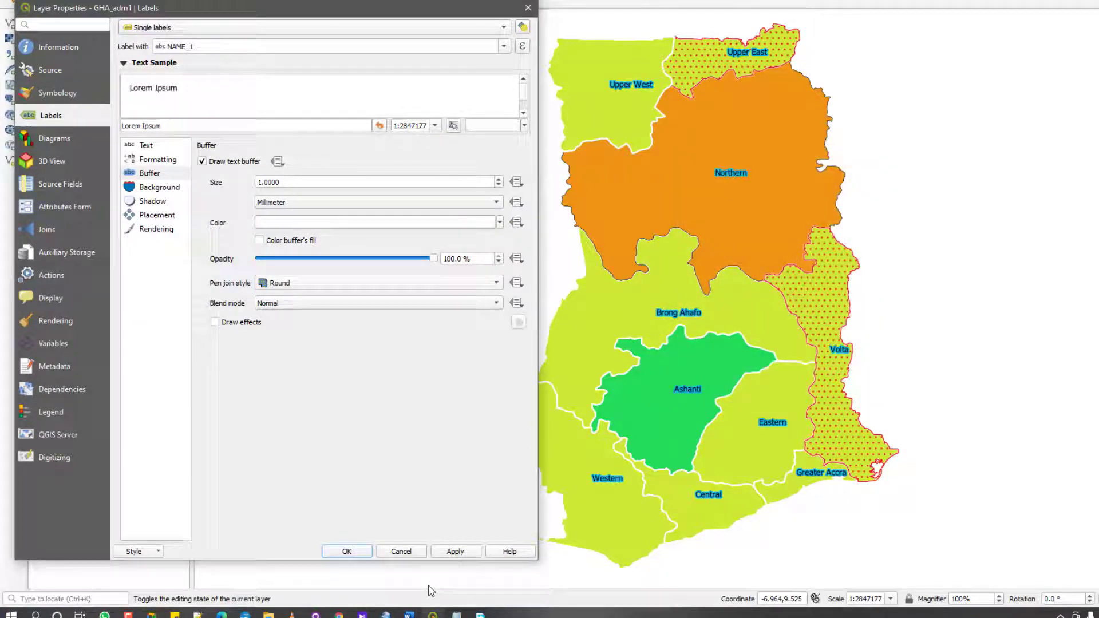
click(455, 556)
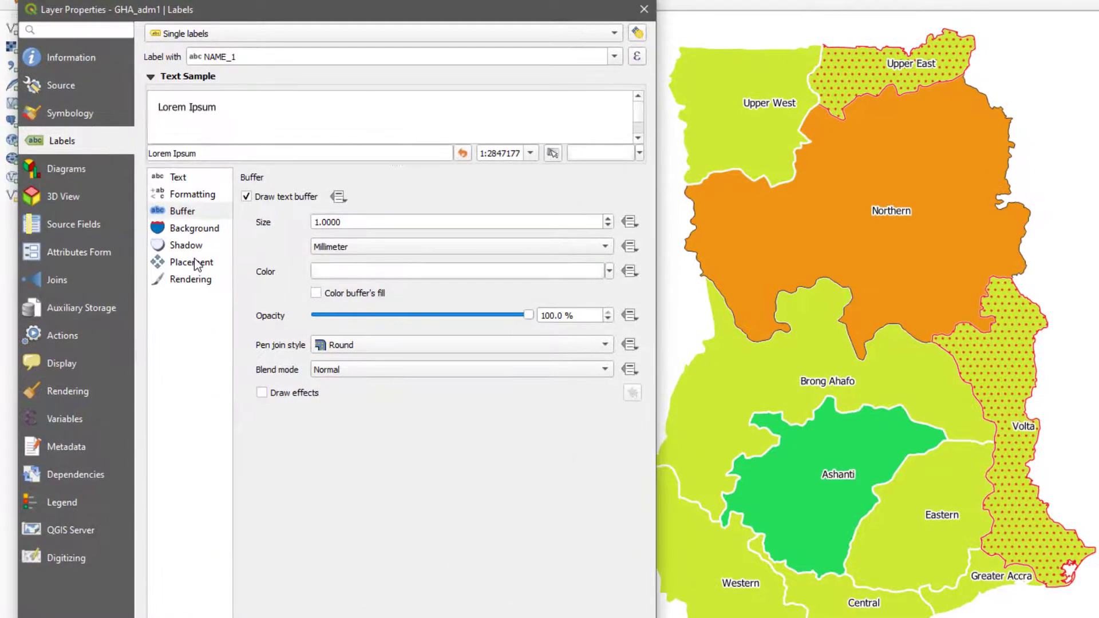
Review the Placement settings (Around centroid), then show the Rendering page.
click(195, 265)
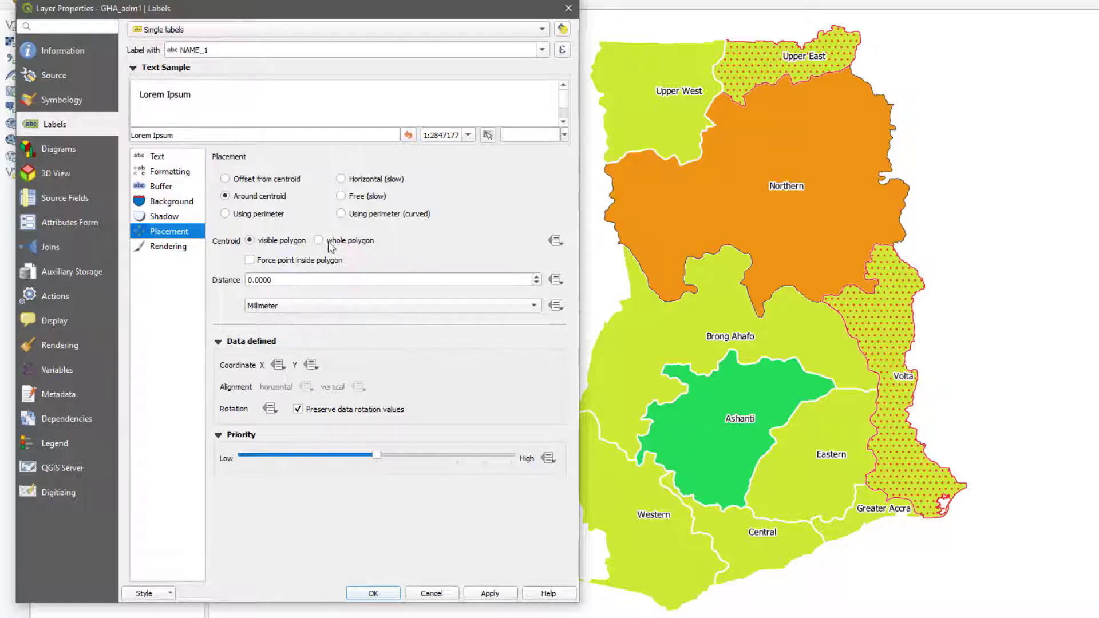
click(169, 247)
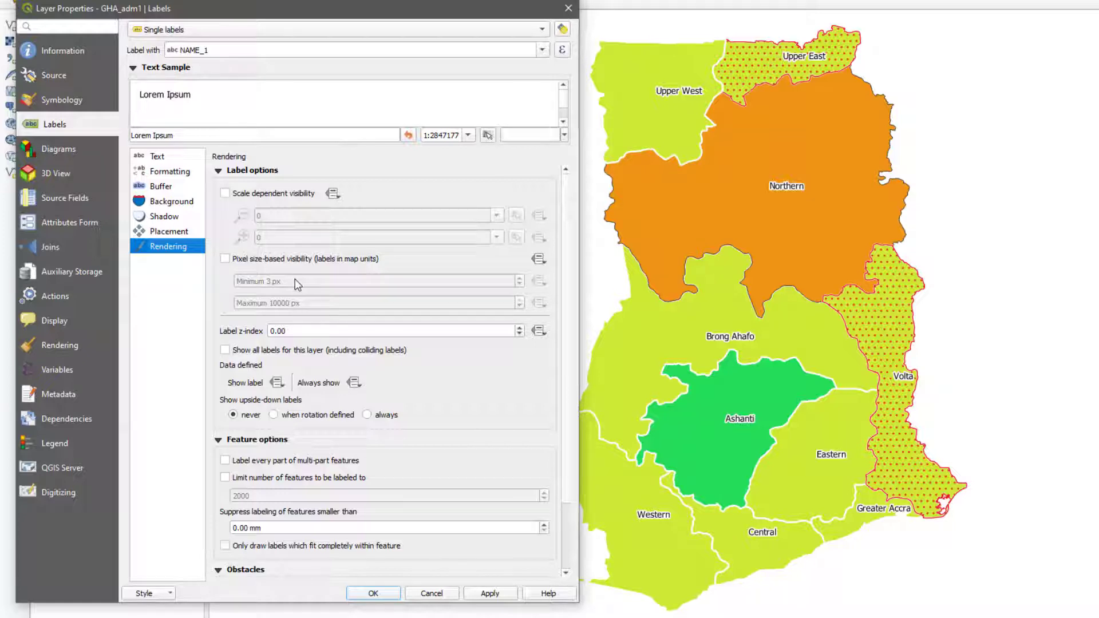
click(252, 194)
double_click(277, 216)
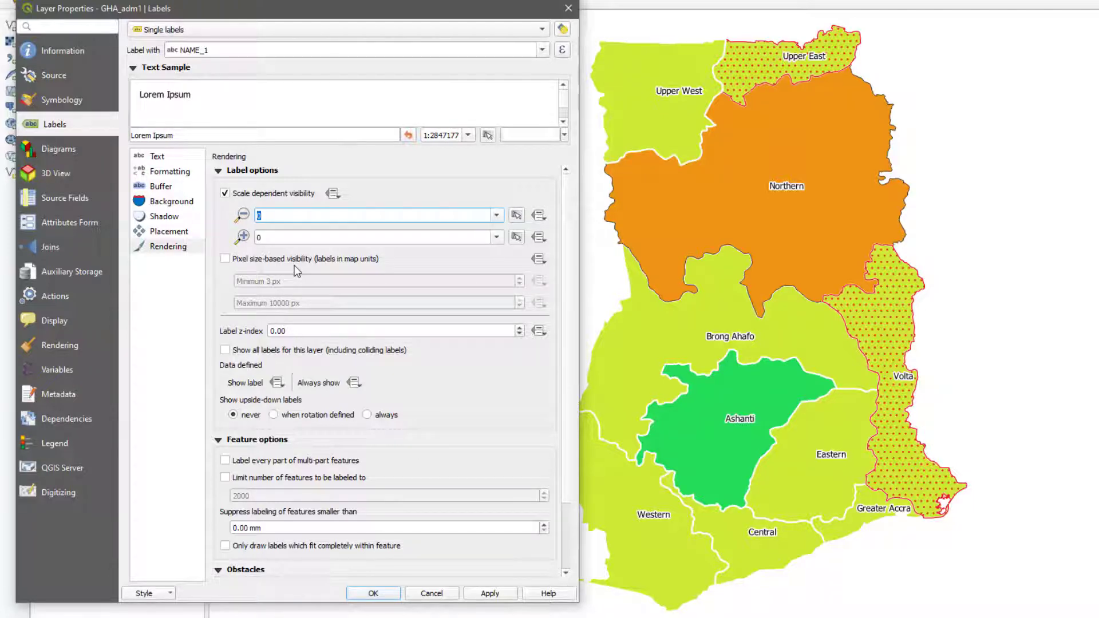
text(50)
key(Tab)
click(288, 241)
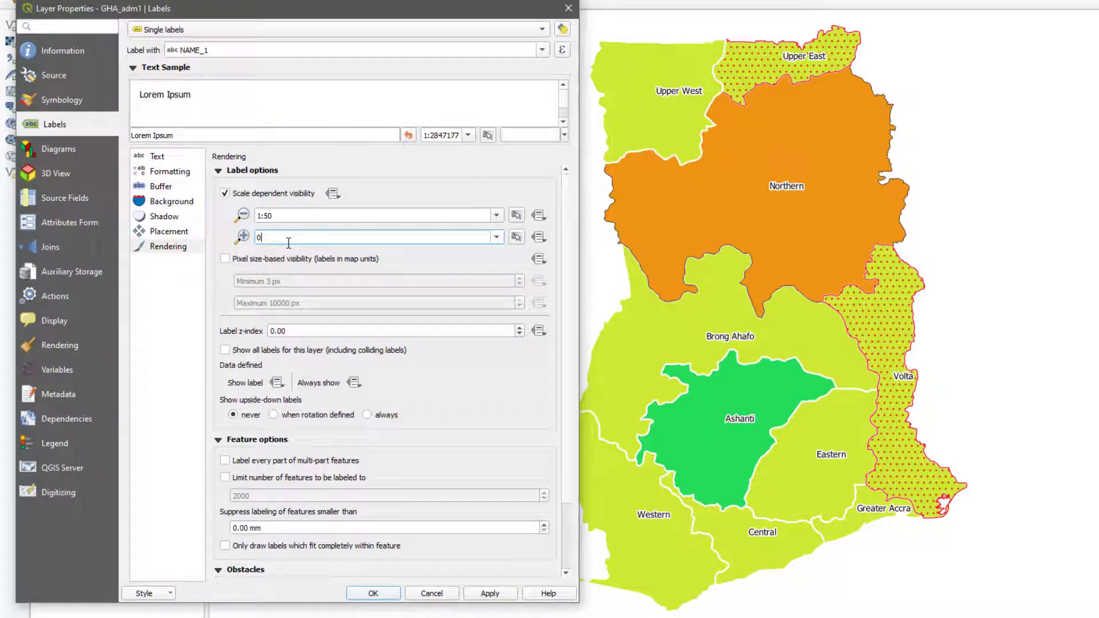
text(150)
click(320, 214)
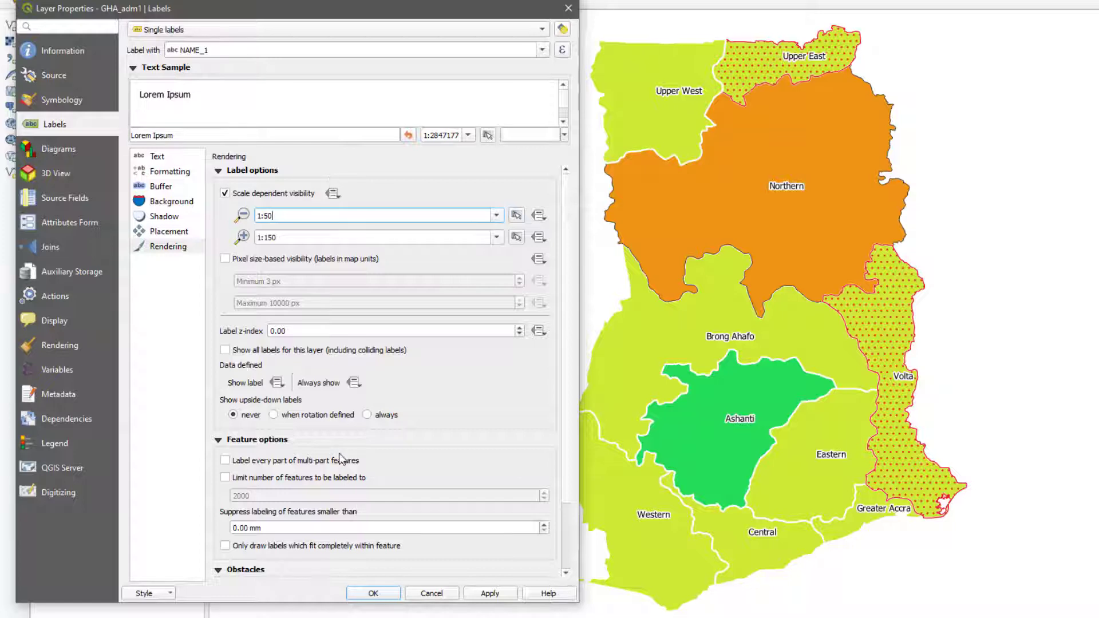
click(225, 193)
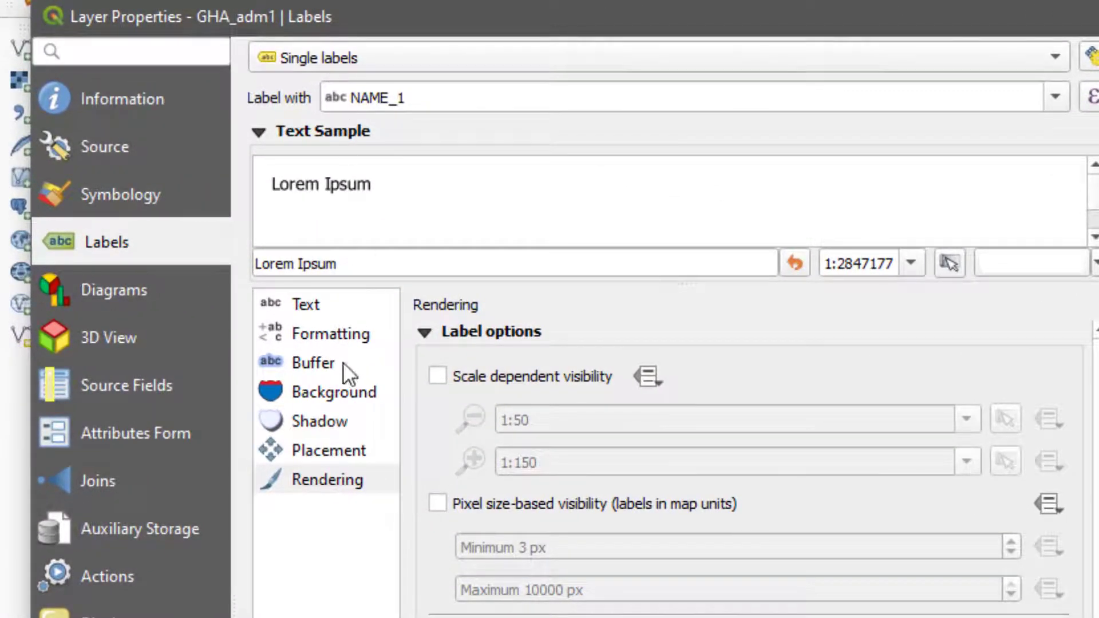
Review the background, buffer and formatting options, briefly toggling line wrapping.
click(329, 394)
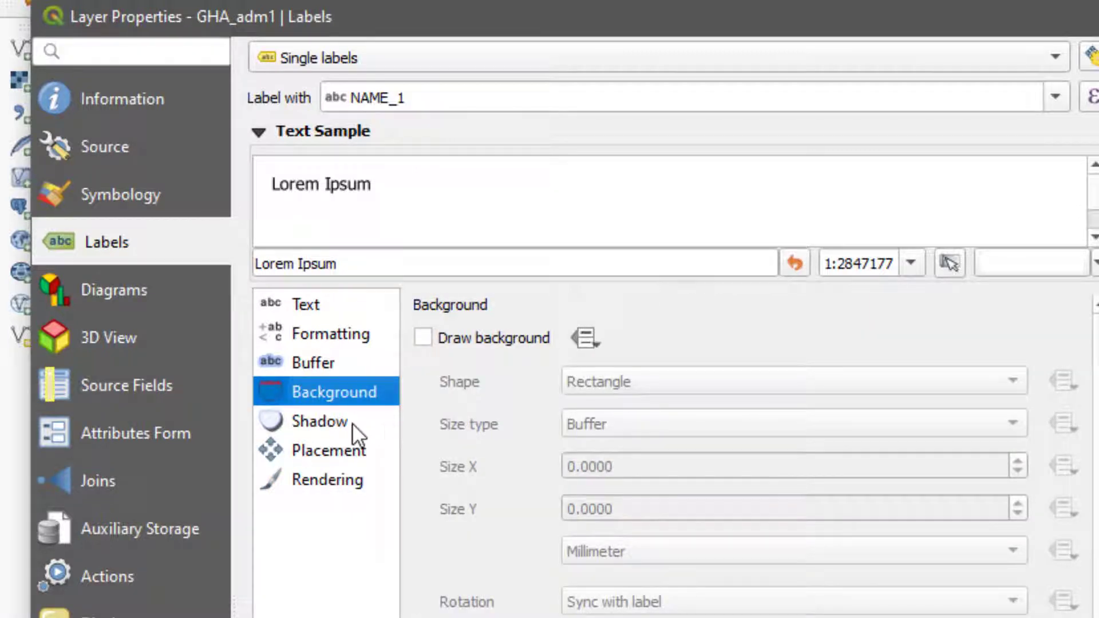
click(357, 364)
click(360, 331)
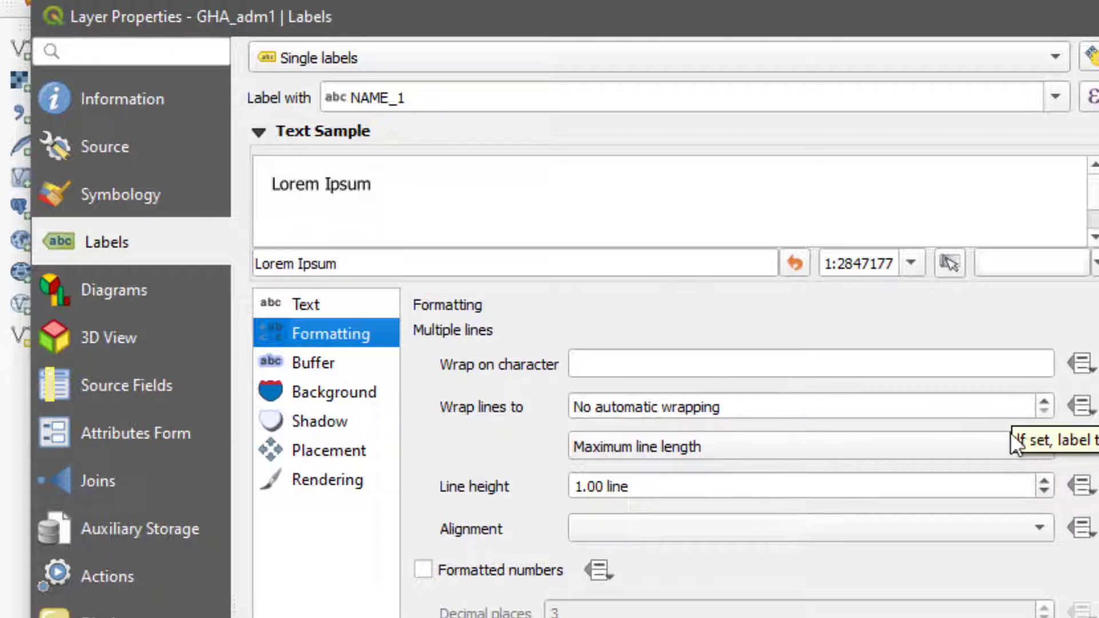
click(1044, 402)
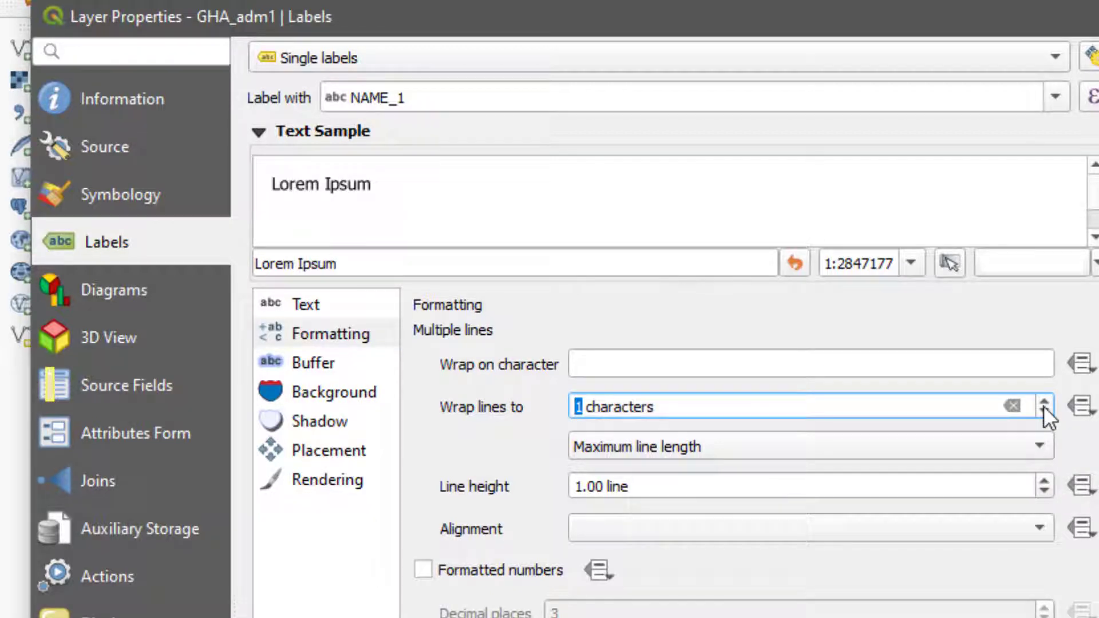
click(1044, 408)
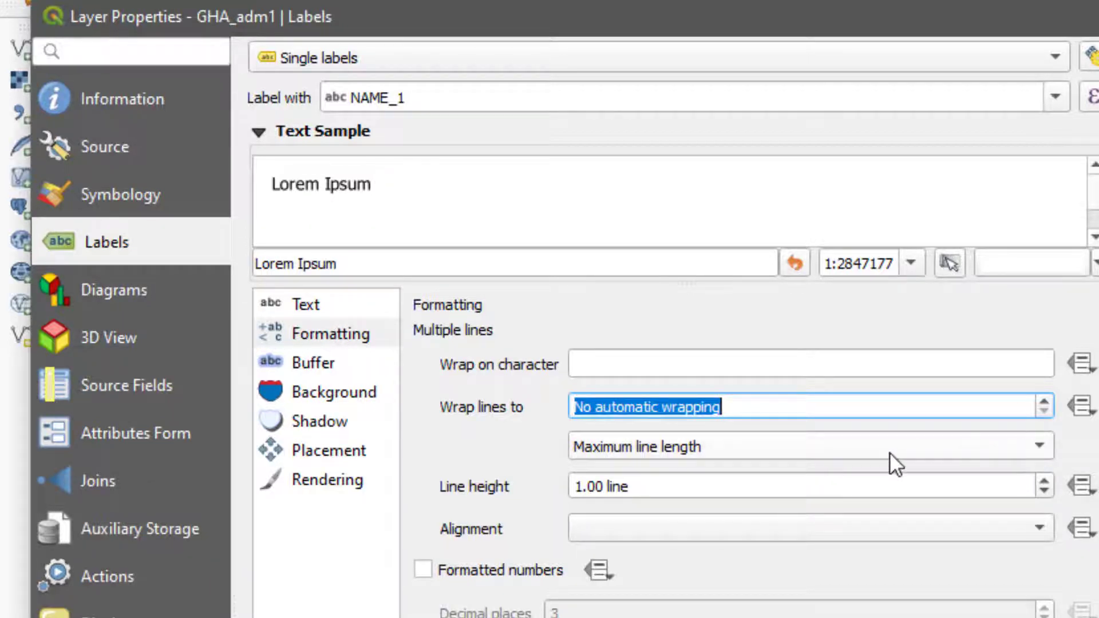
Revisit the text, buffer and placement pages, checking the font list without changes.
click(316, 309)
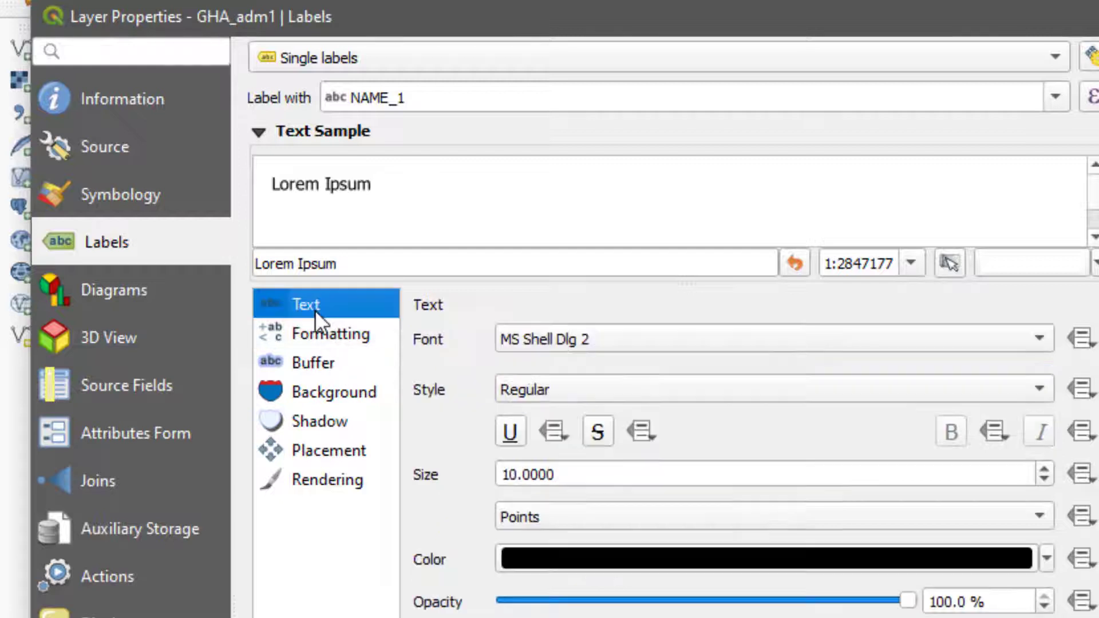
click(319, 364)
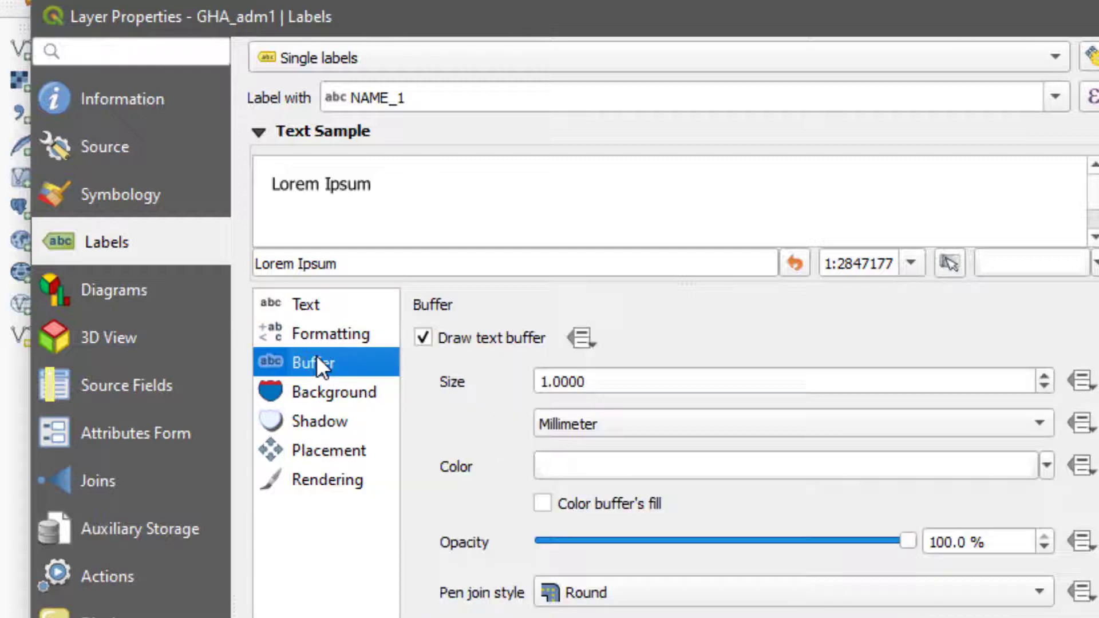
click(328, 450)
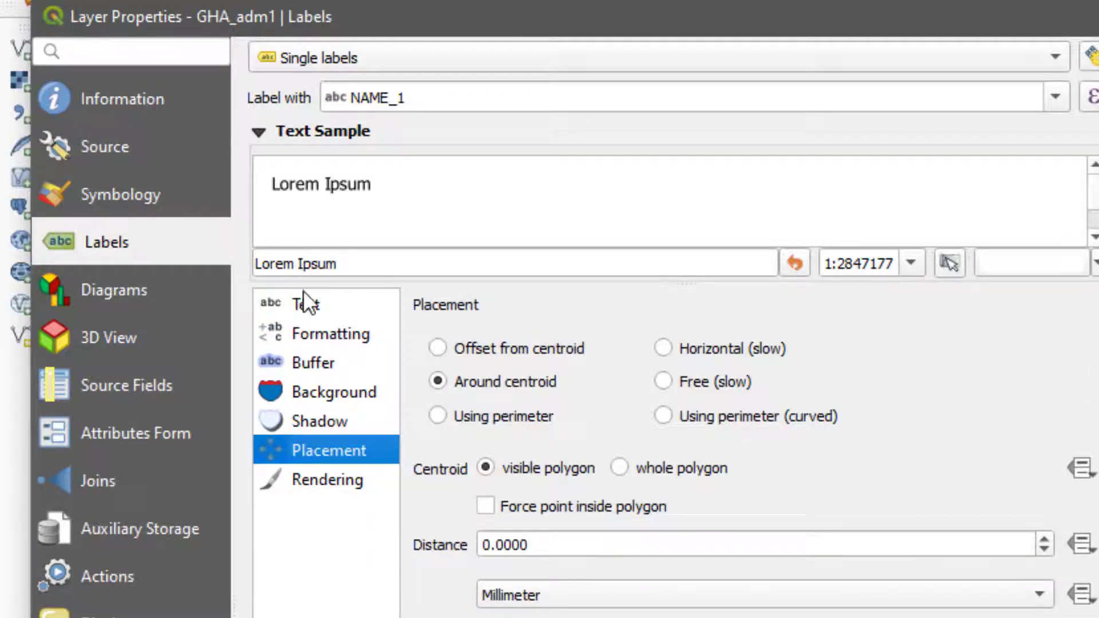
click(307, 303)
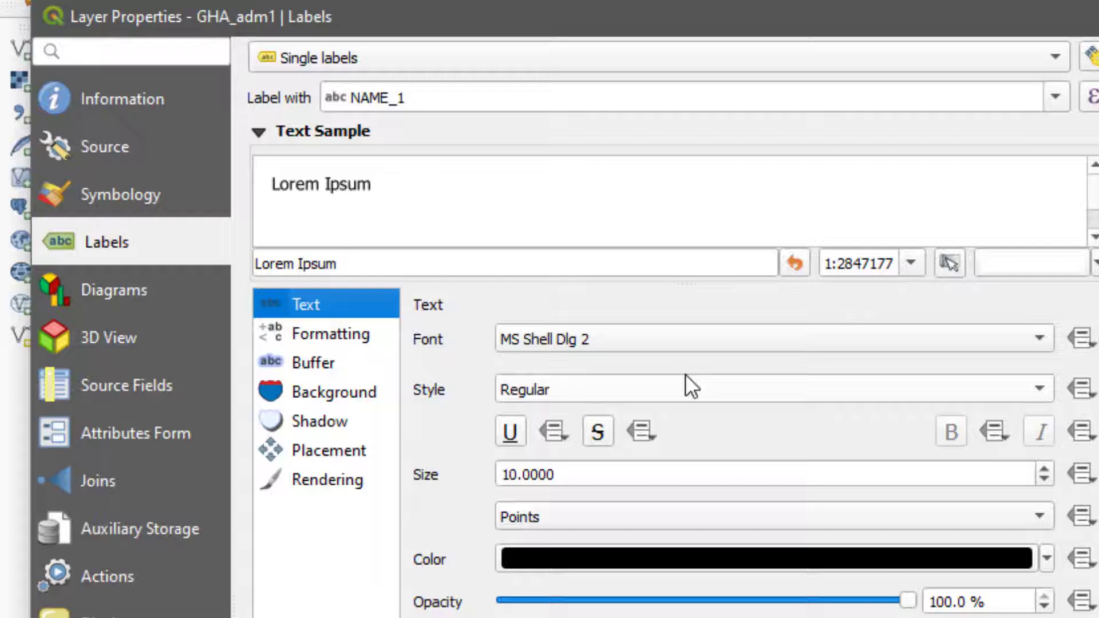
click(669, 337)
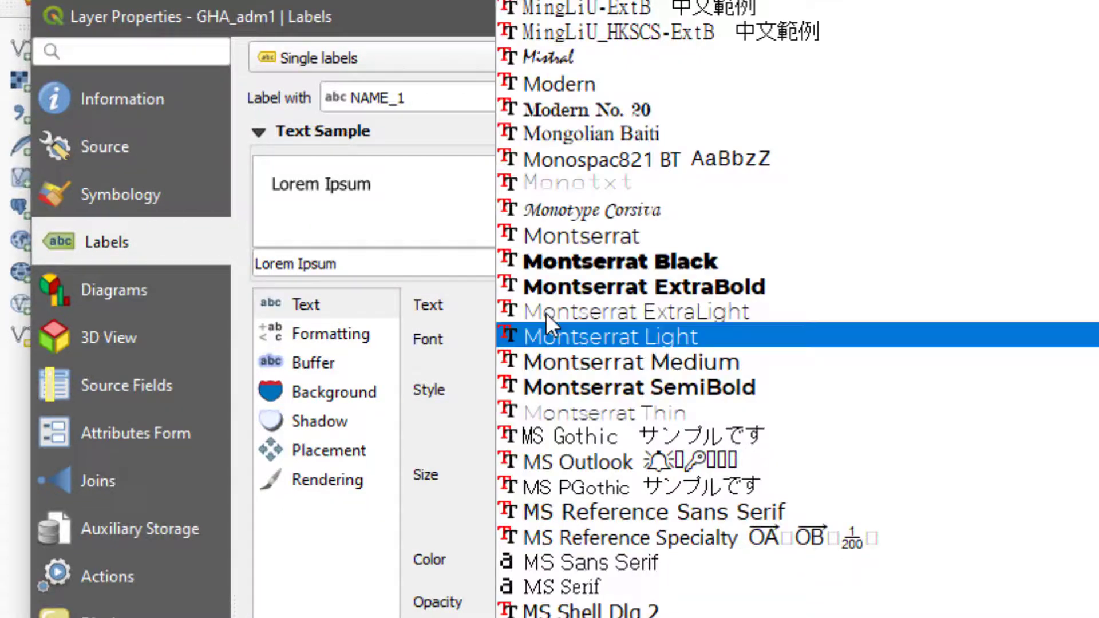
click(461, 331)
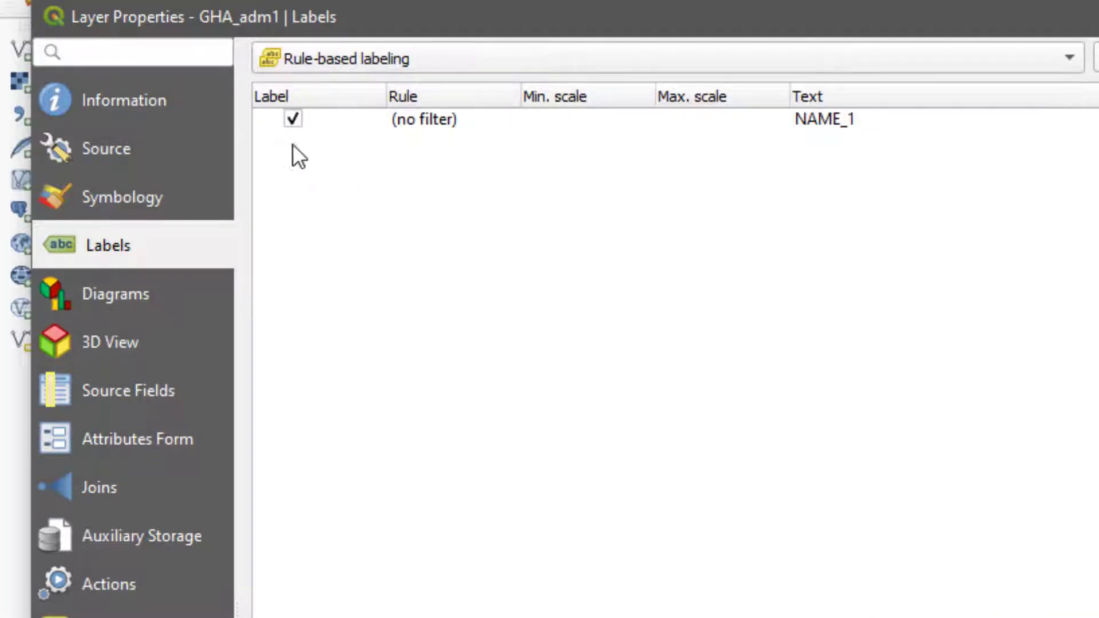
Disable the all-regions label rule and apply, clearing labels from the map.
click(346, 127)
click(292, 115)
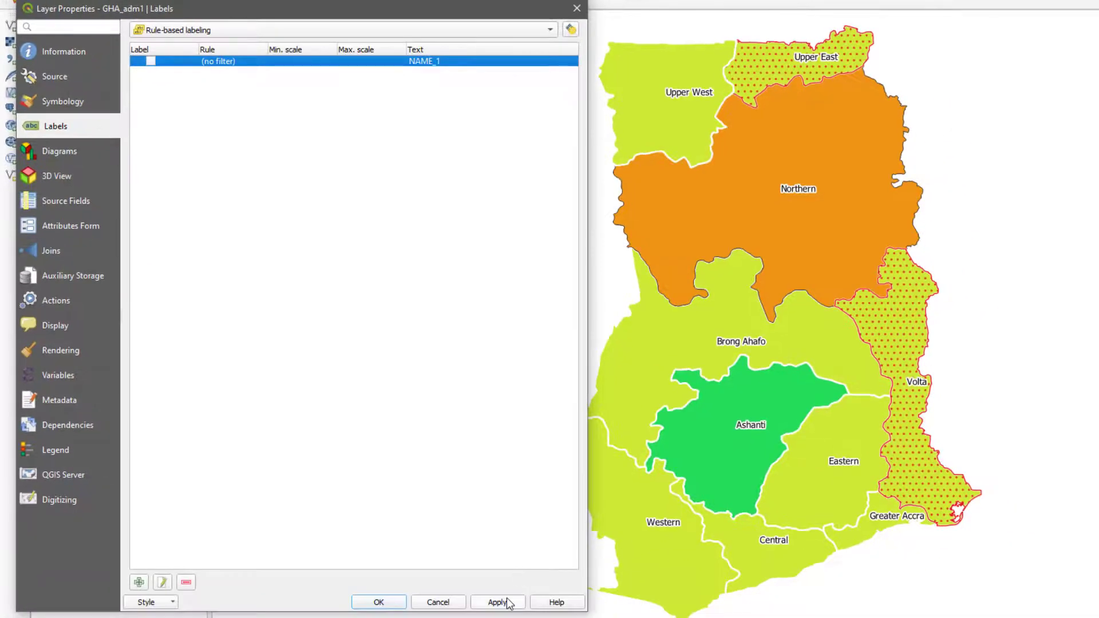
click(497, 602)
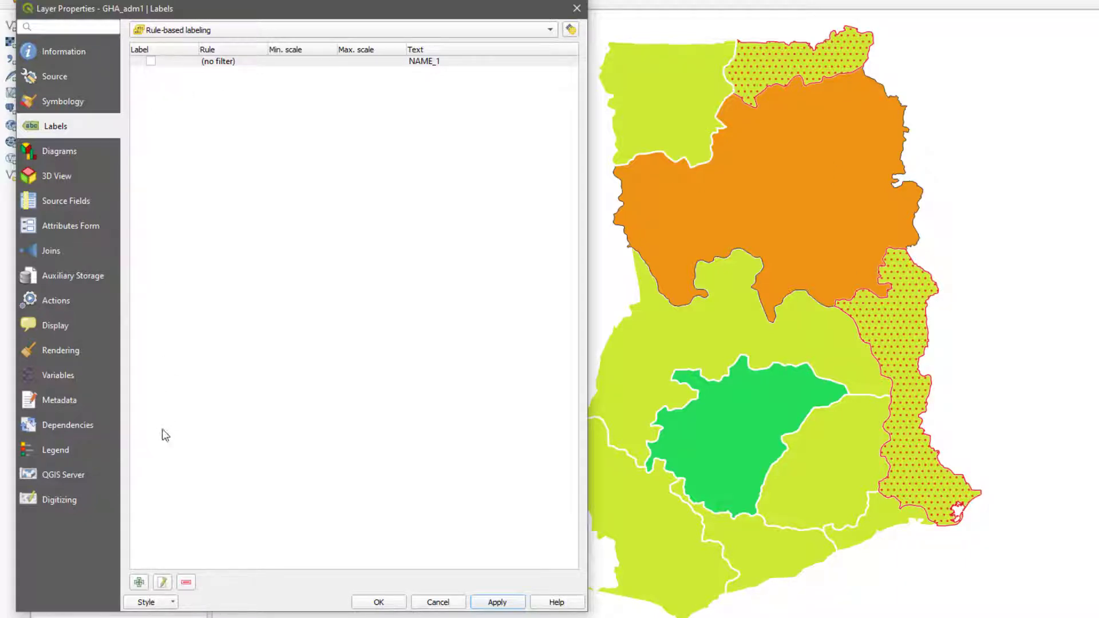
Add a new label rule with filter "NAME_1" = 'Upper East'.
click(138, 582)
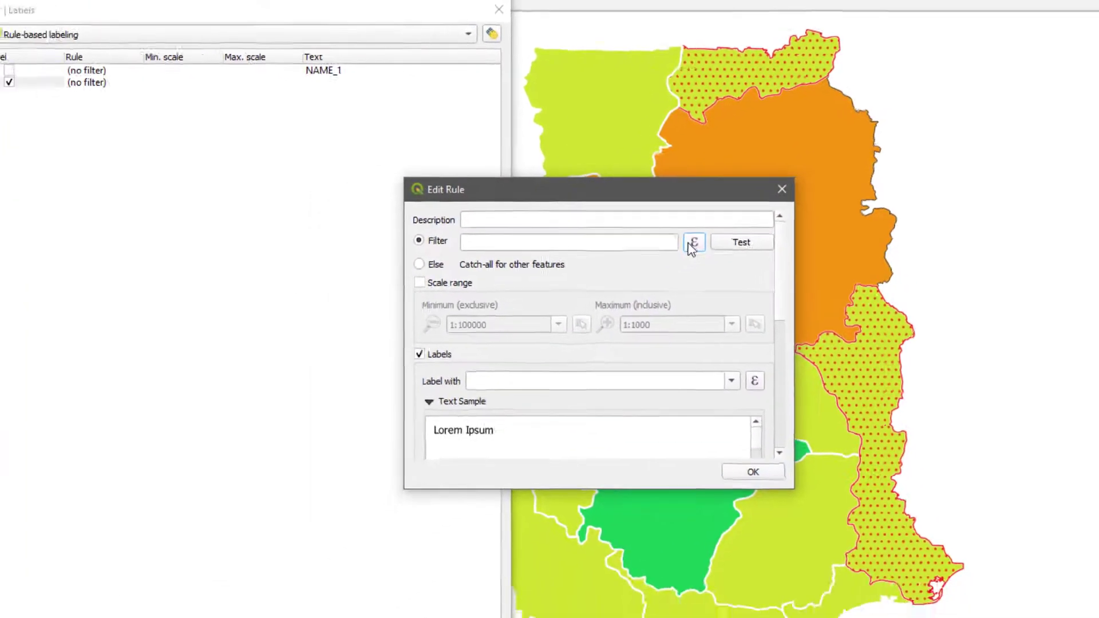
click(643, 274)
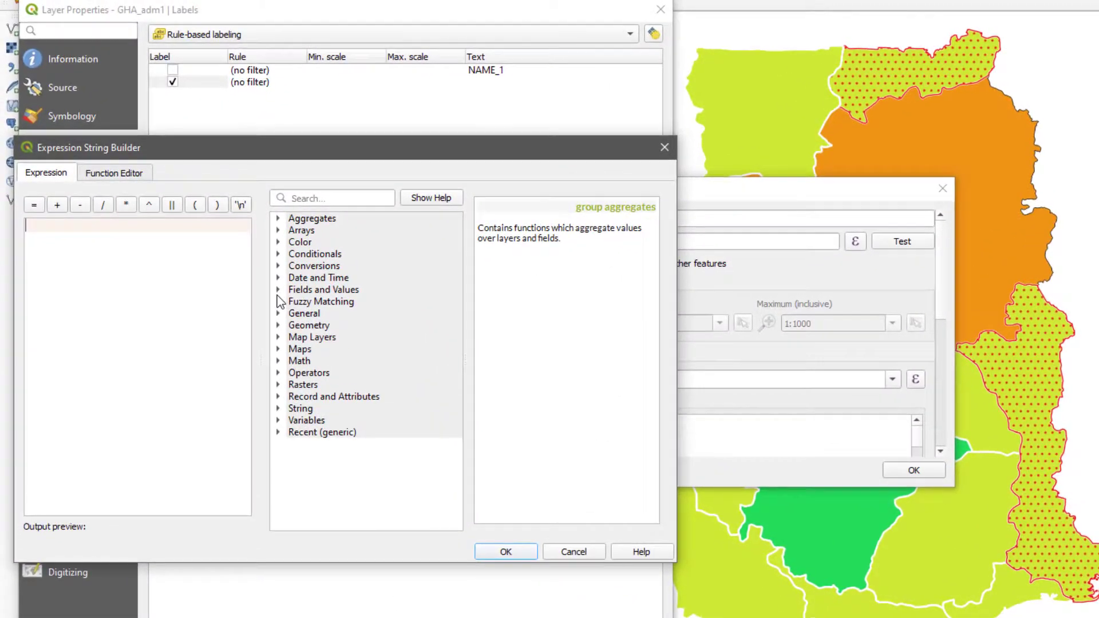
click(256, 266)
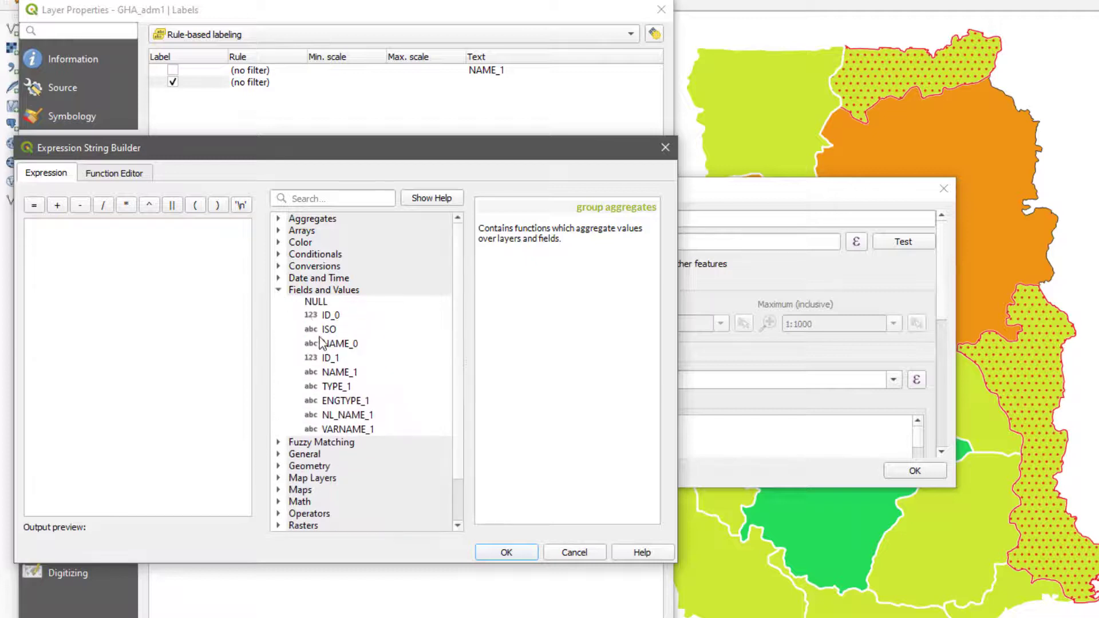
double_click(336, 373)
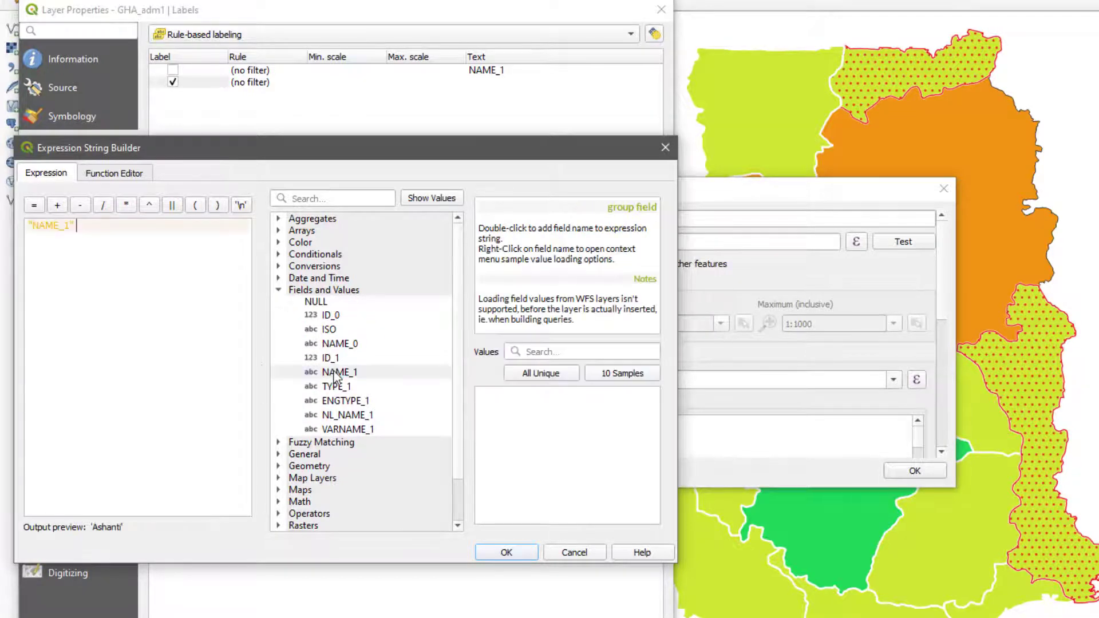
click(35, 207)
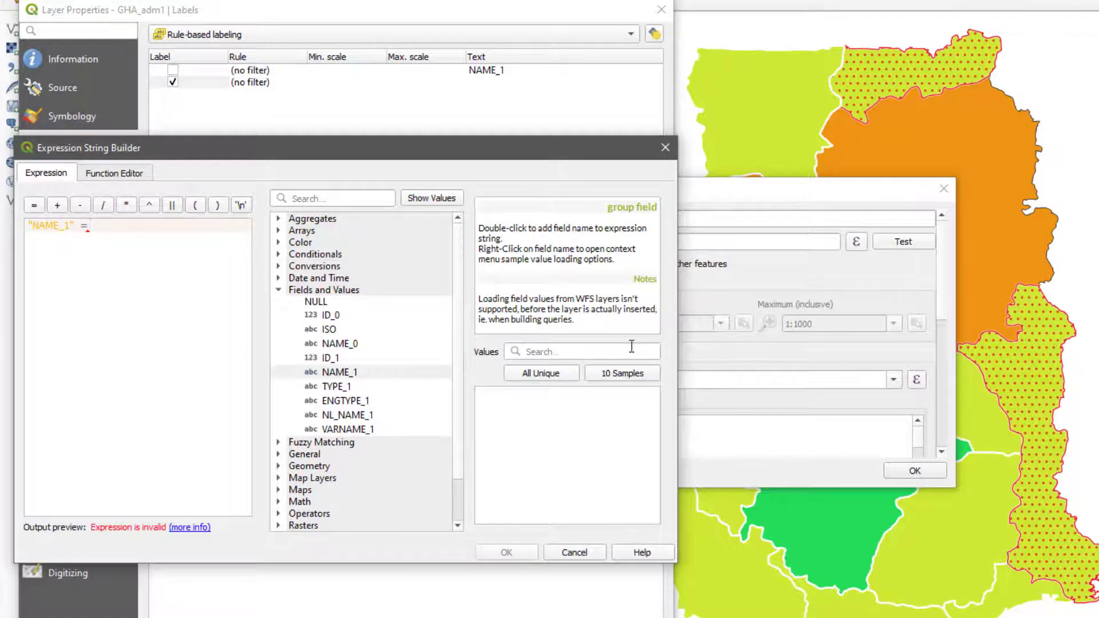
click(566, 373)
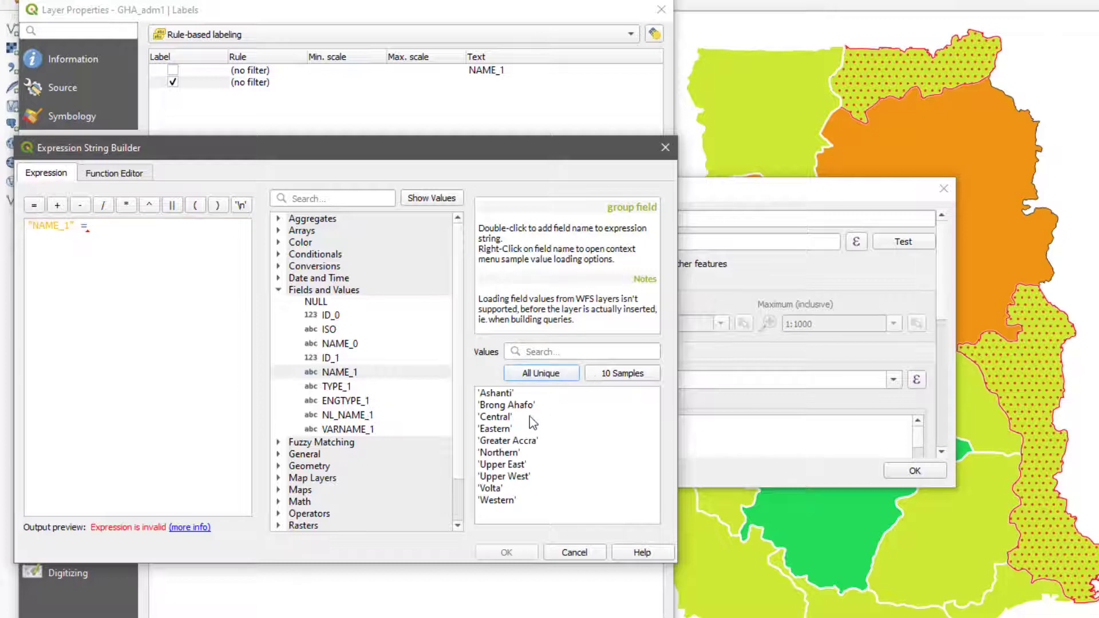
double_click(503, 465)
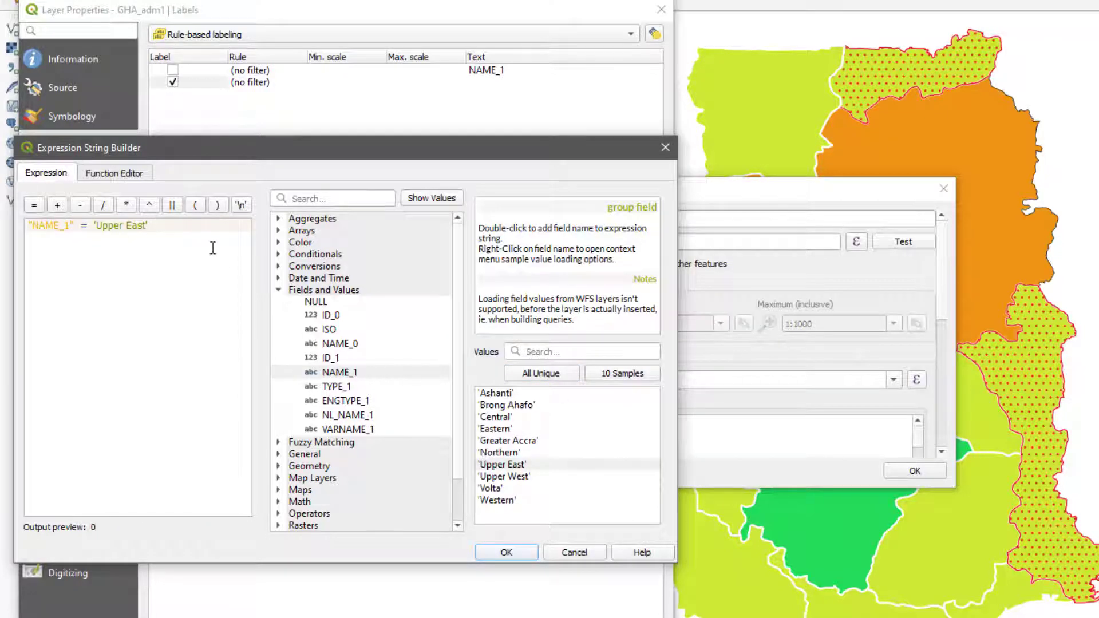
Extend the filter with or "NAME_1" = 'Volta' and test it returns 2 regions.
text(or)
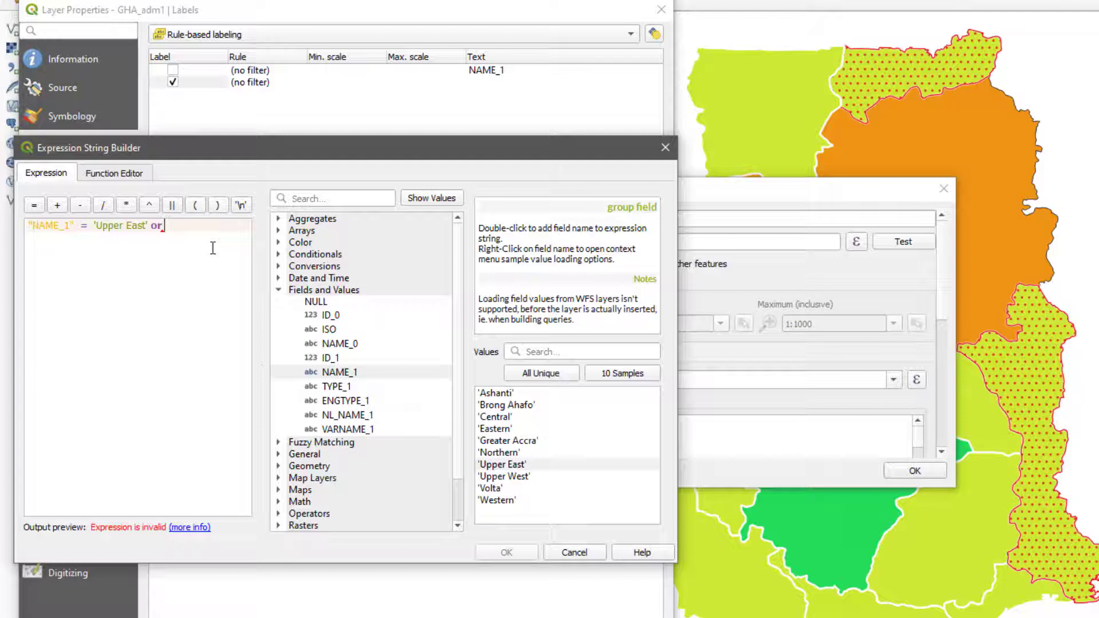
double_click(369, 372)
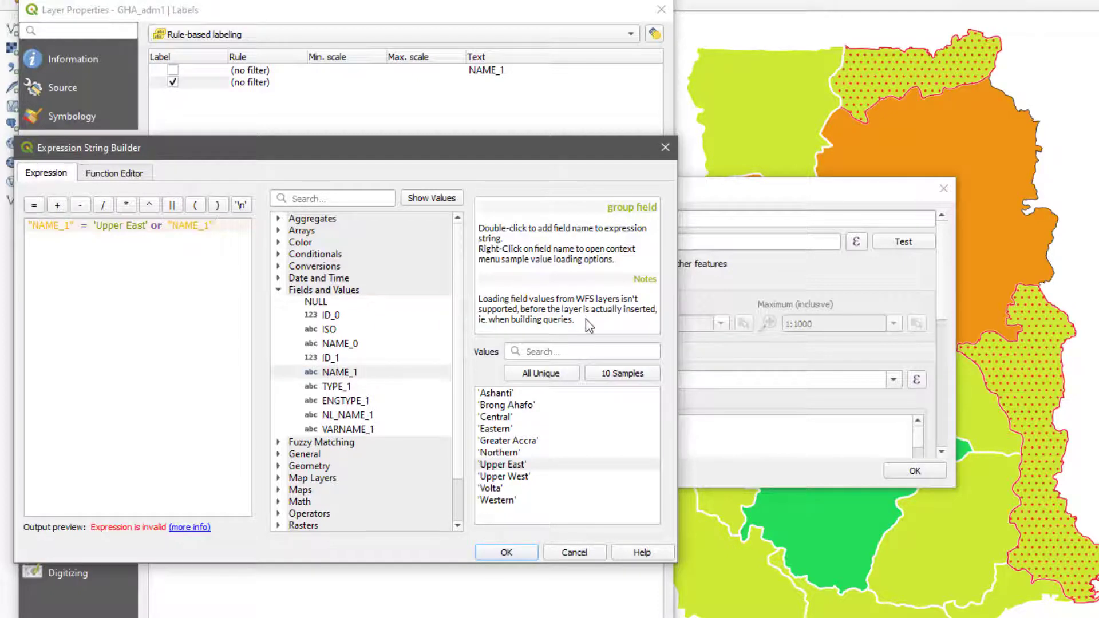
text(=)
double_click(493, 488)
click(503, 552)
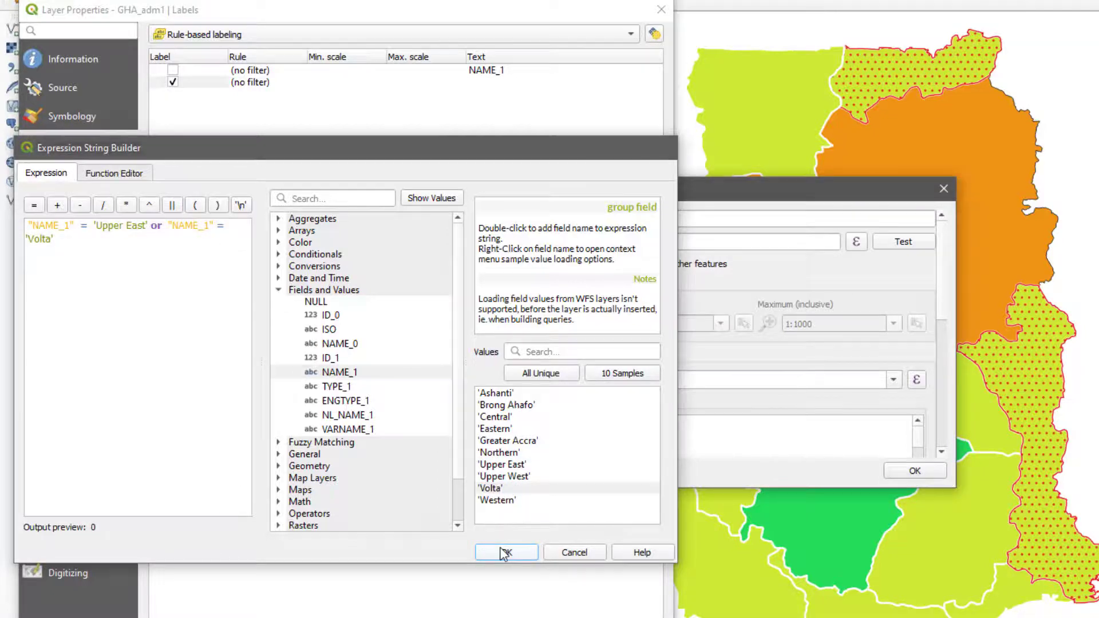
click(909, 249)
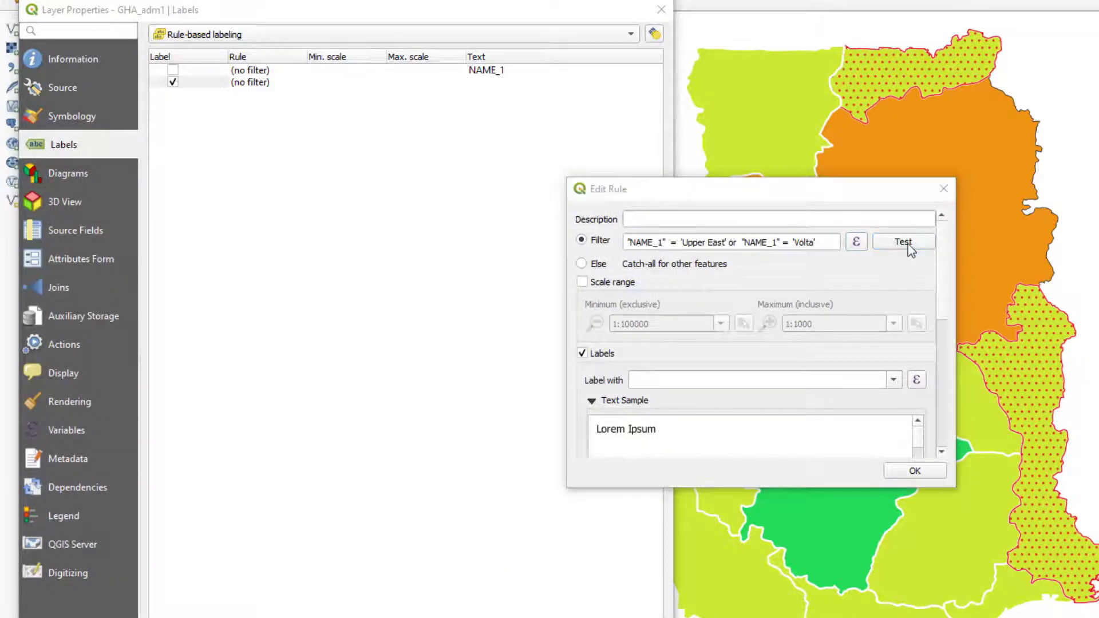
click(805, 361)
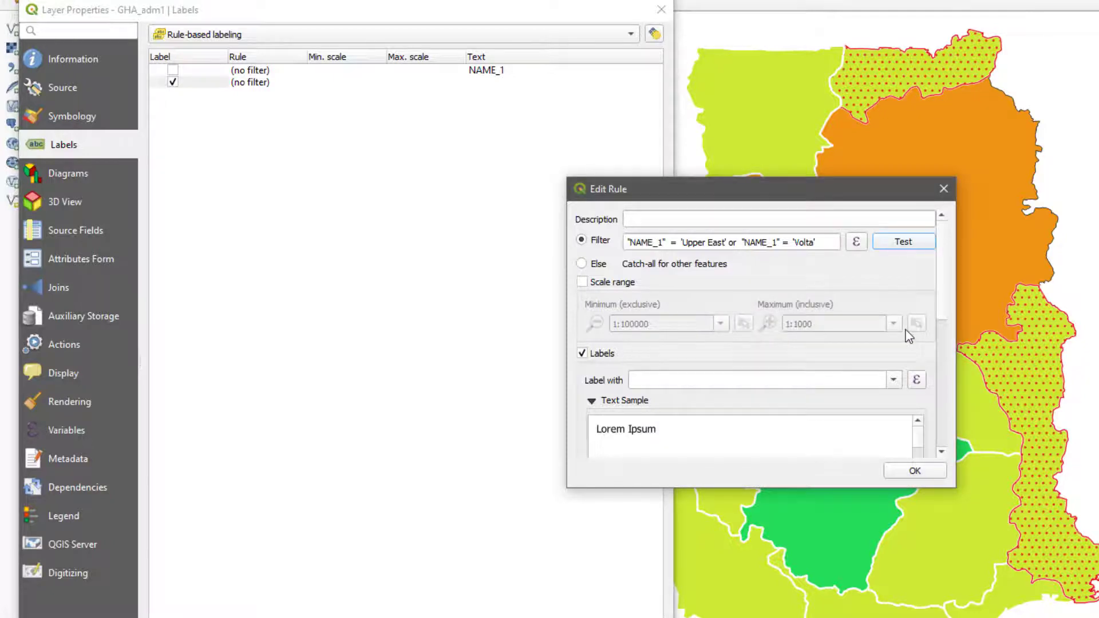
drag(937, 309, 946, 377)
Give the Upper East/Volta rule a #d2d2d2 grey text buffer and save it.
scroll(946, 377, down, 2)
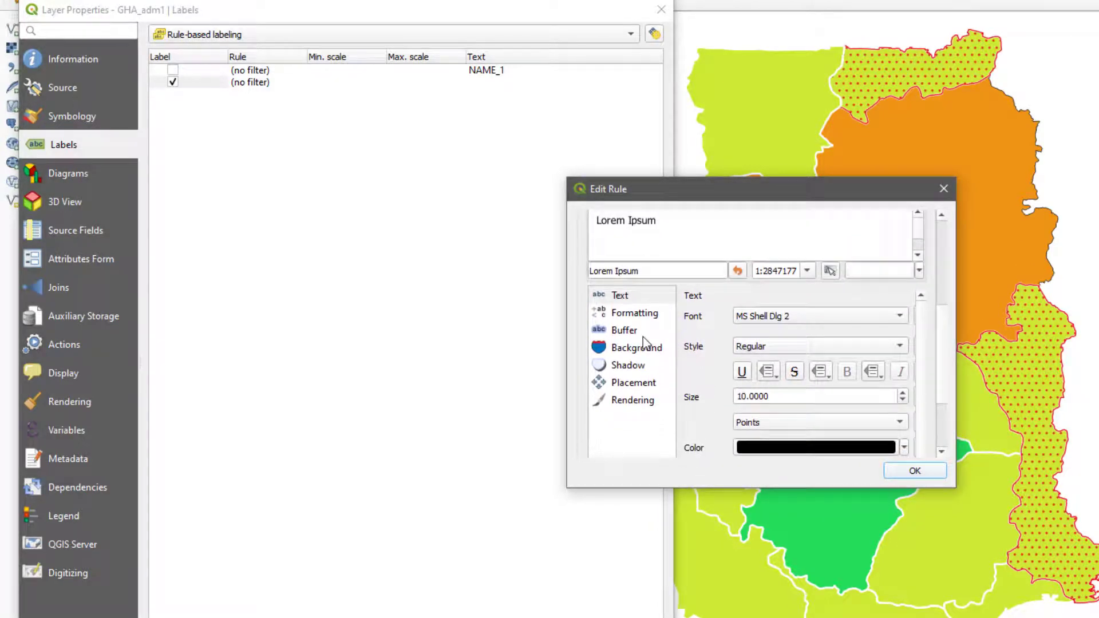
click(642, 338)
click(736, 316)
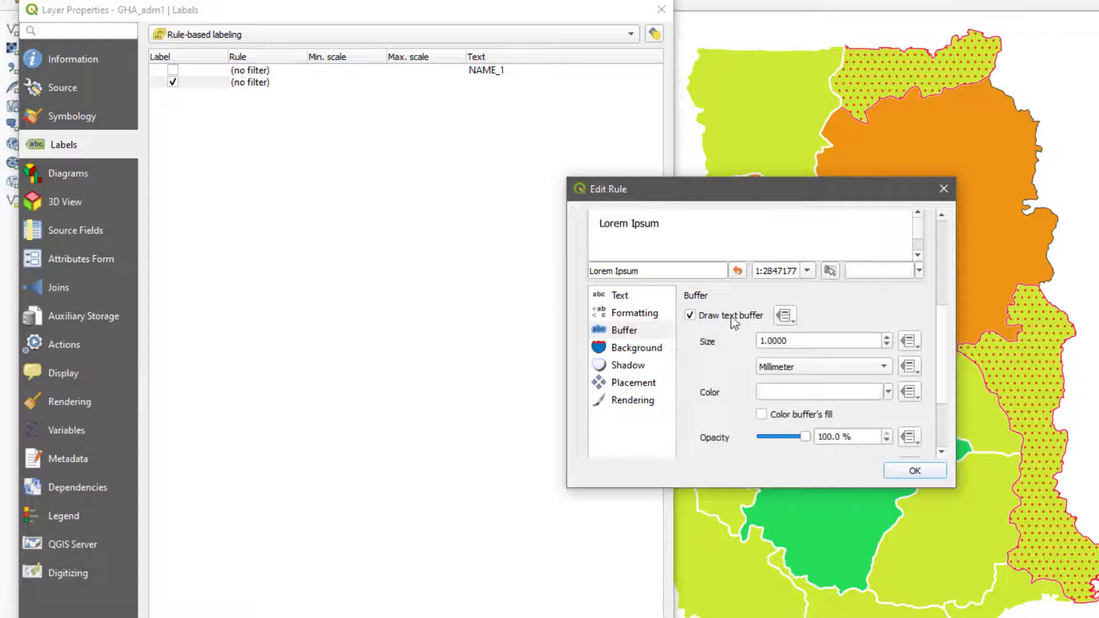
click(842, 392)
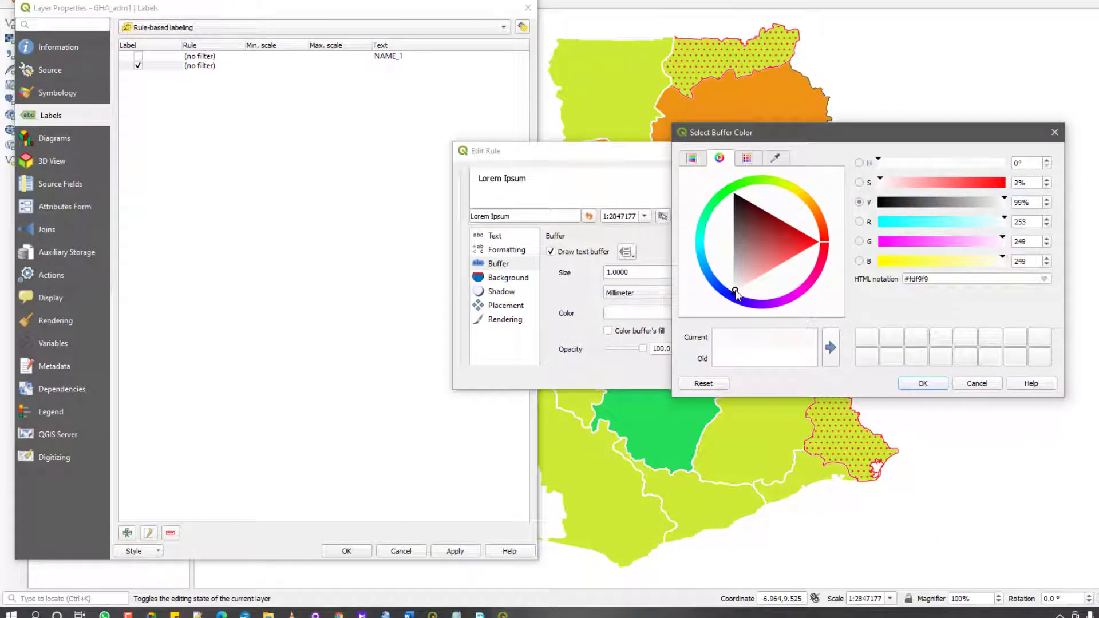
click(778, 302)
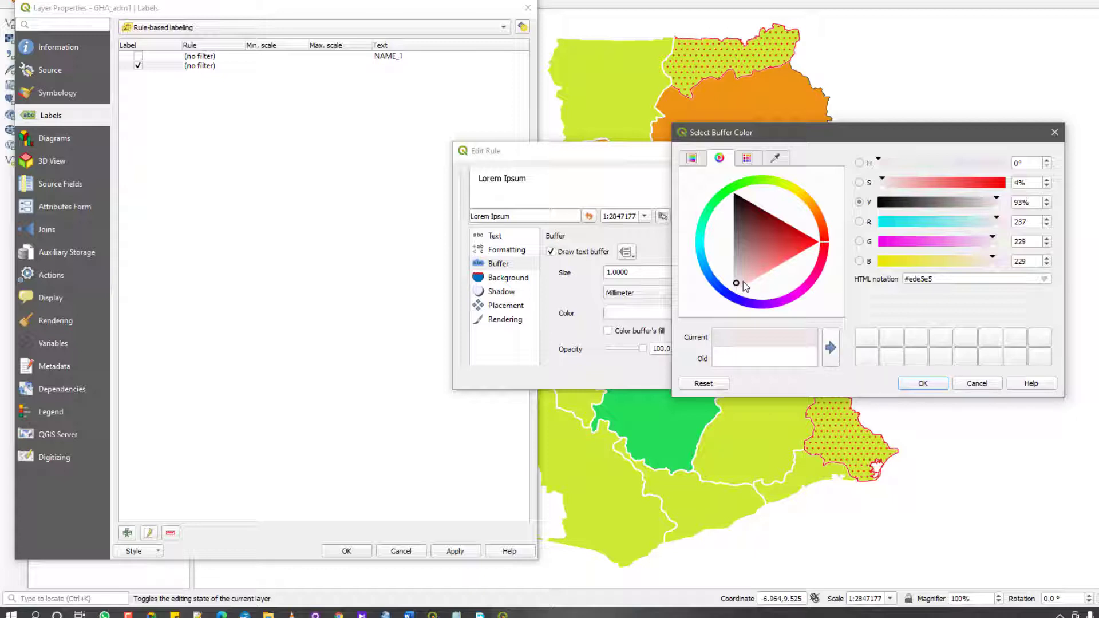
drag(739, 286, 734, 275)
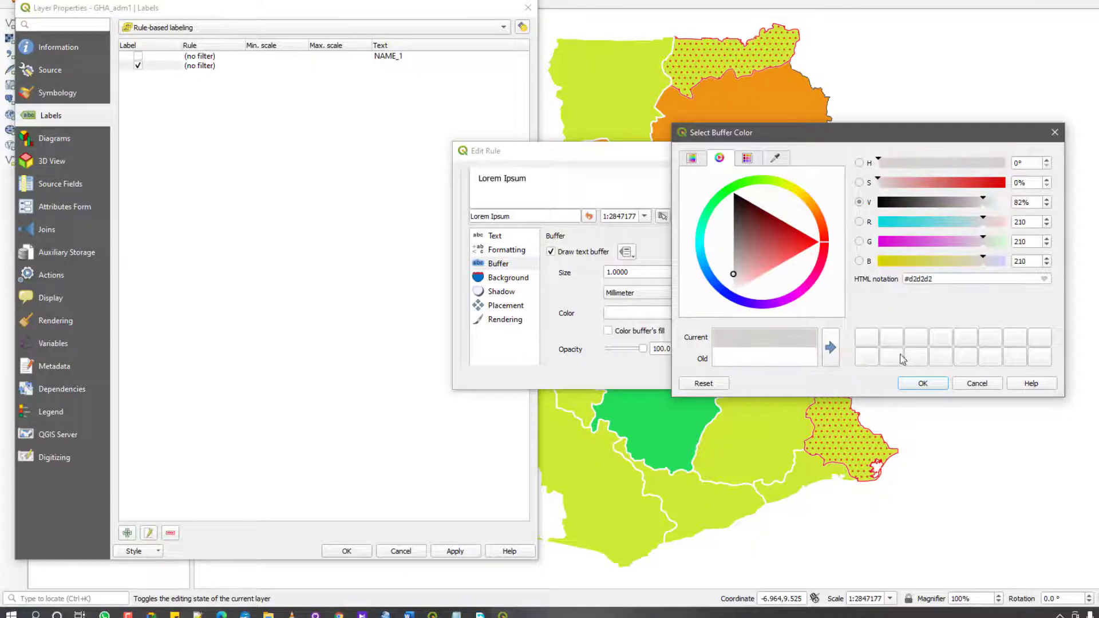
click(913, 383)
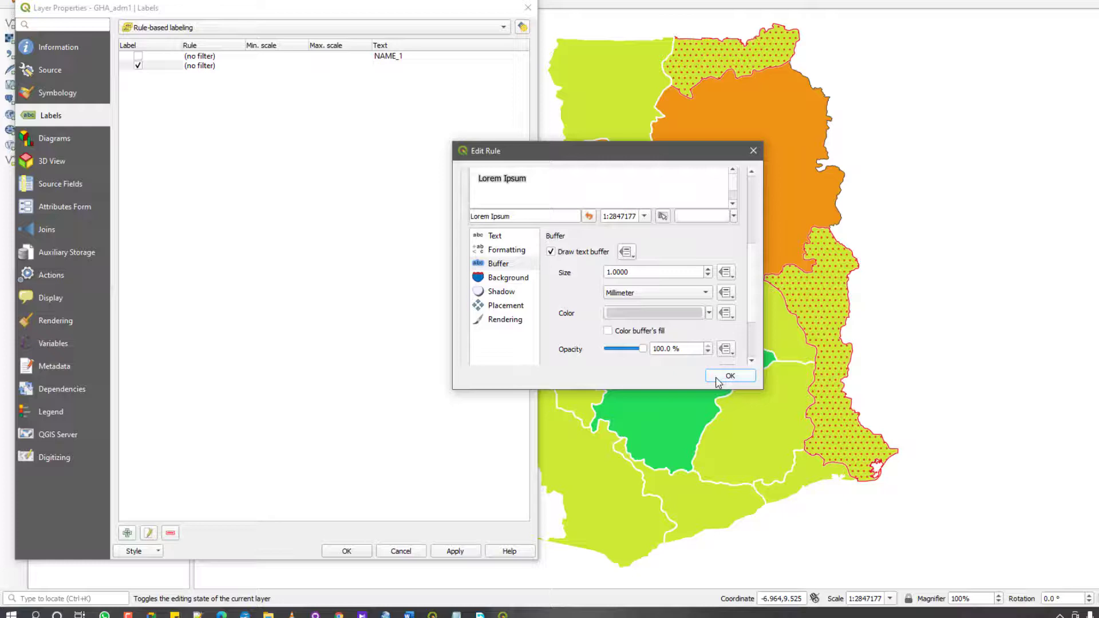
click(720, 379)
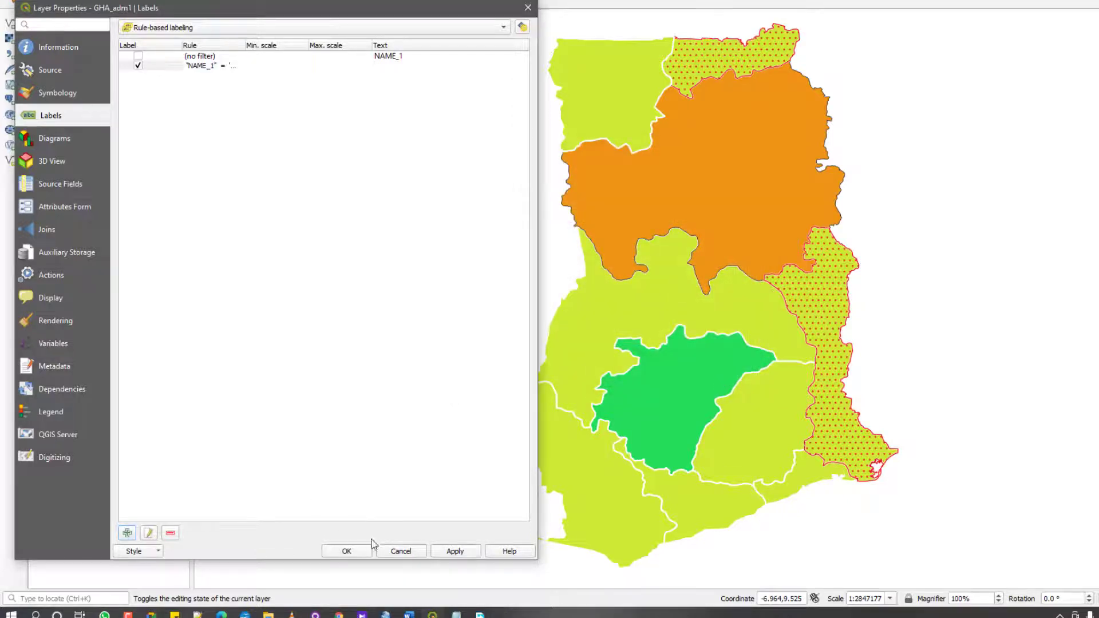
Set the Upper East/Volta rule's label field to NAME_1 and apply.
click(437, 552)
double_click(205, 67)
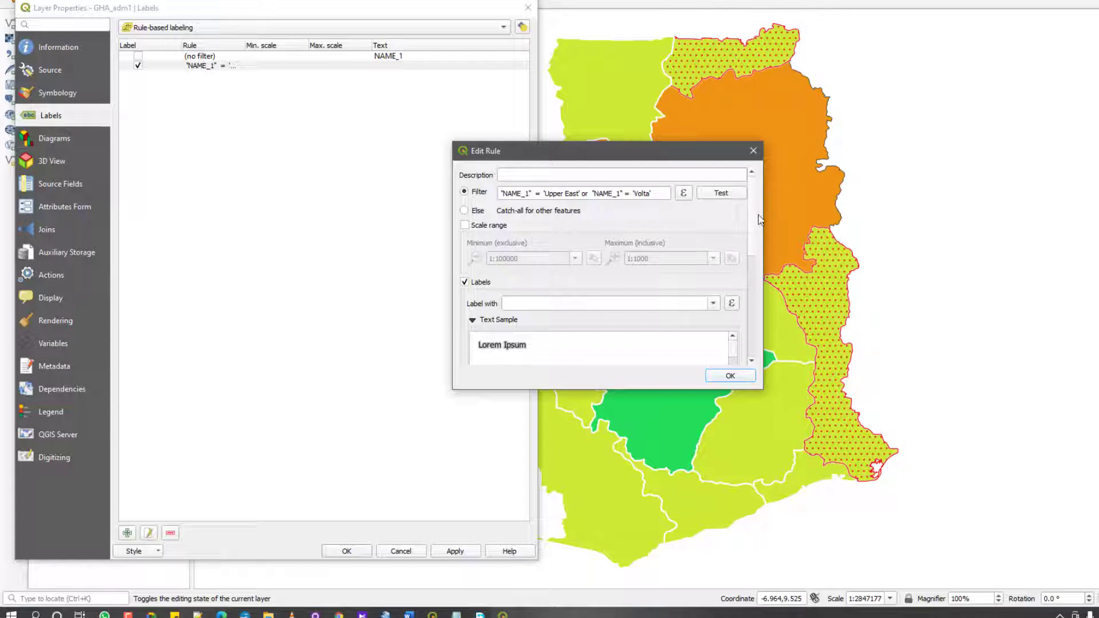
click(714, 304)
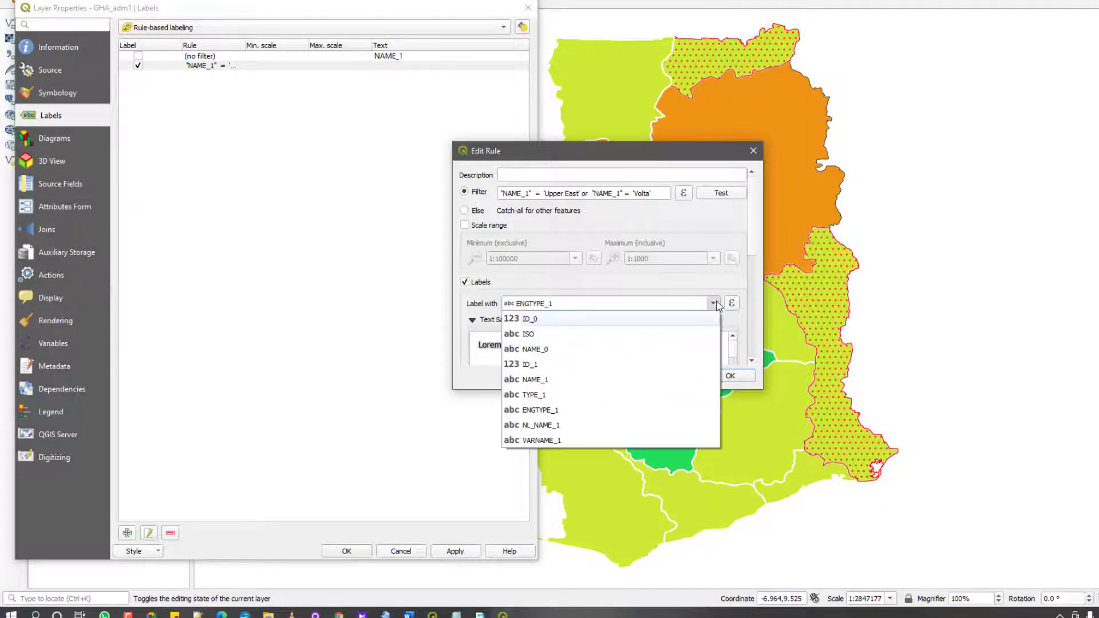
click(653, 380)
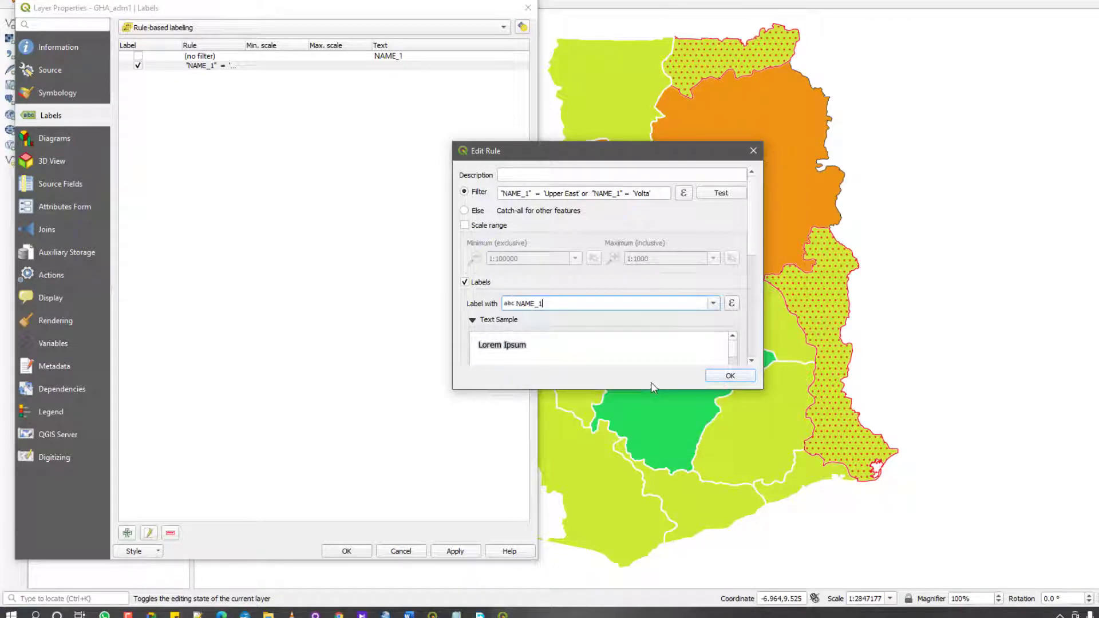
click(747, 378)
click(442, 550)
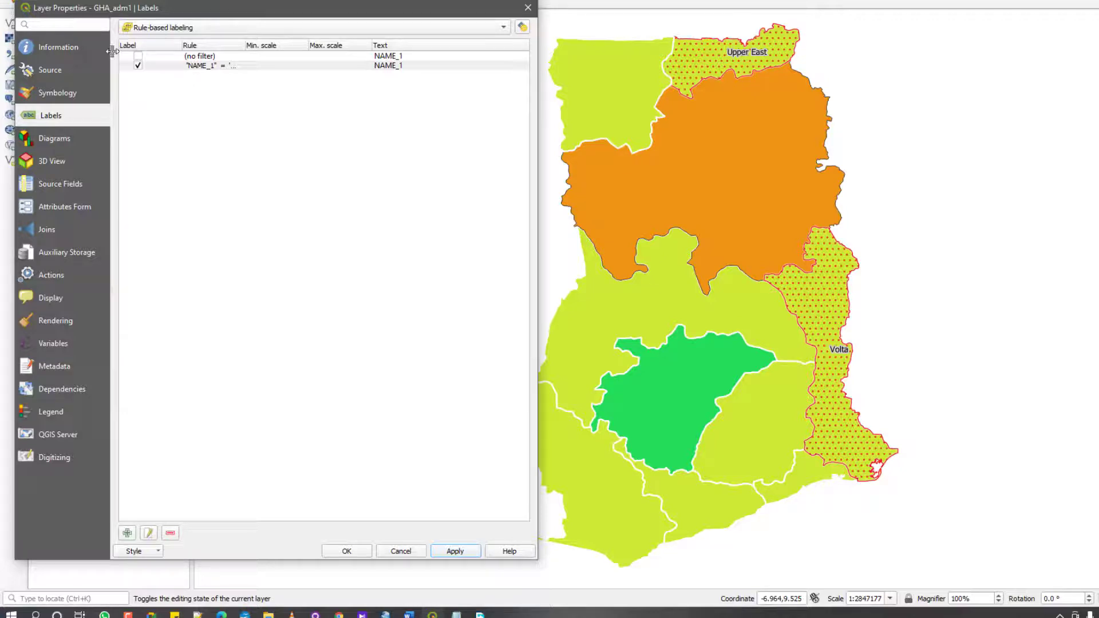
Re-enable the all-regions rule and apply, then select the Upper East/Volta rule.
click(141, 66)
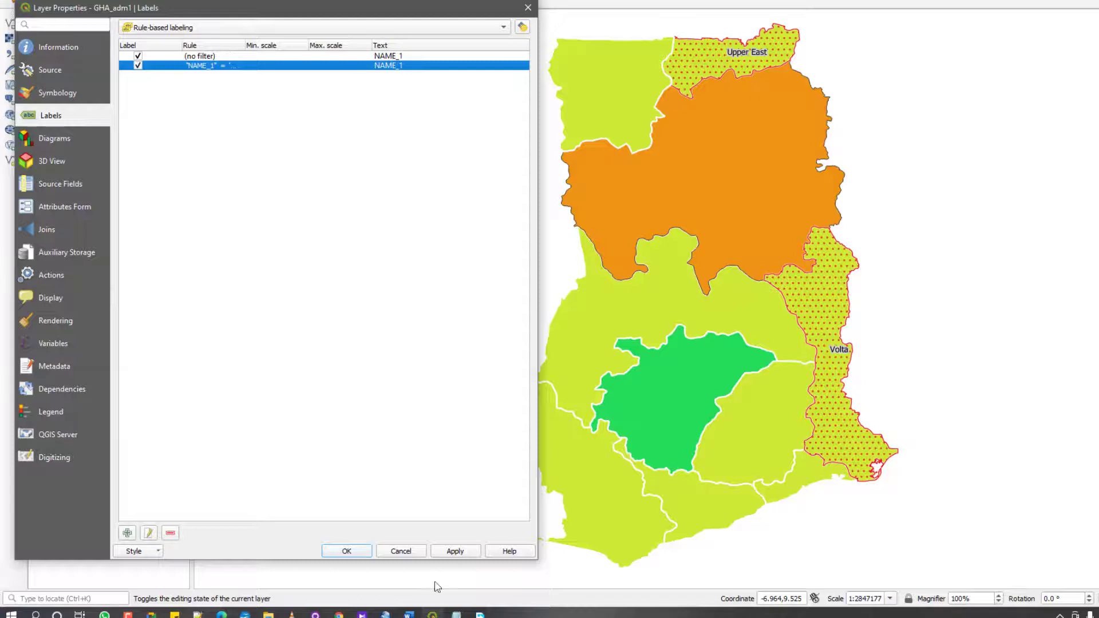
click(452, 551)
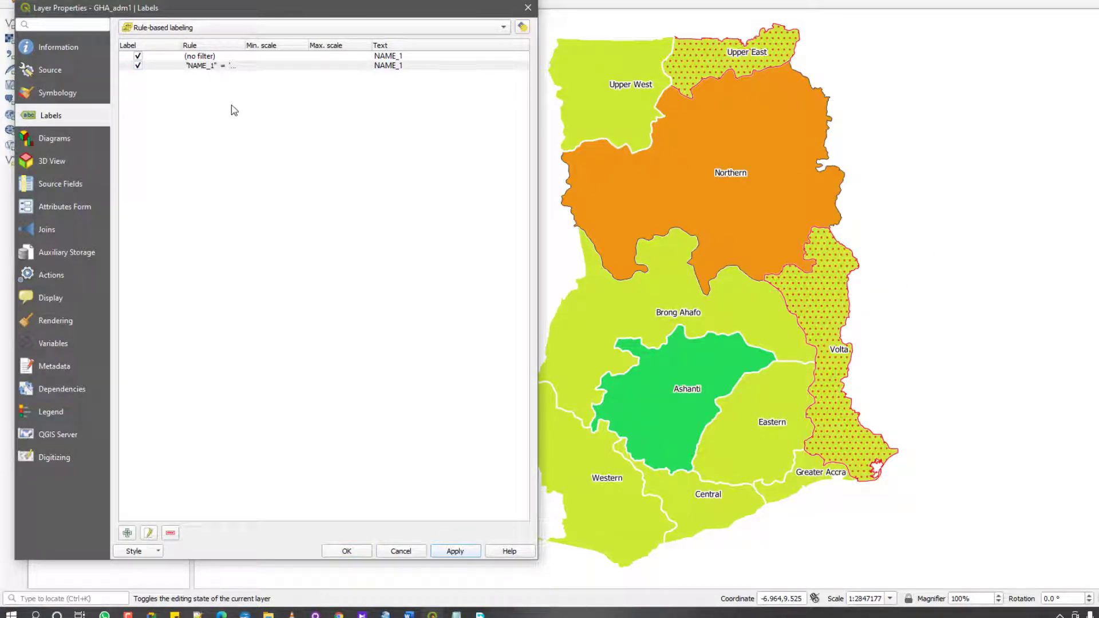
double_click(226, 56)
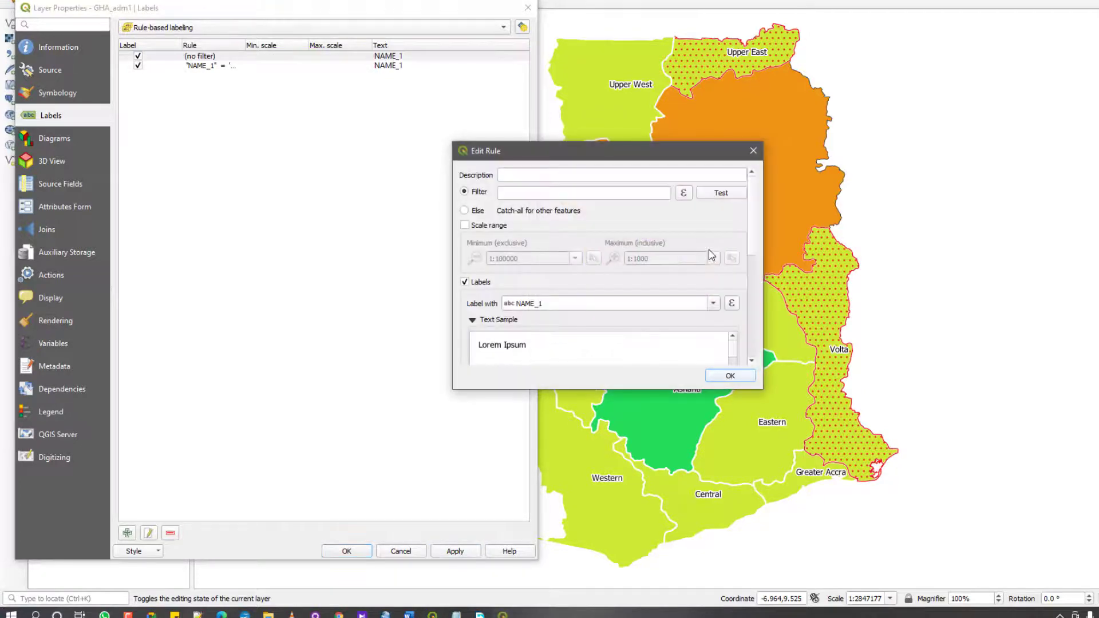
click(731, 375)
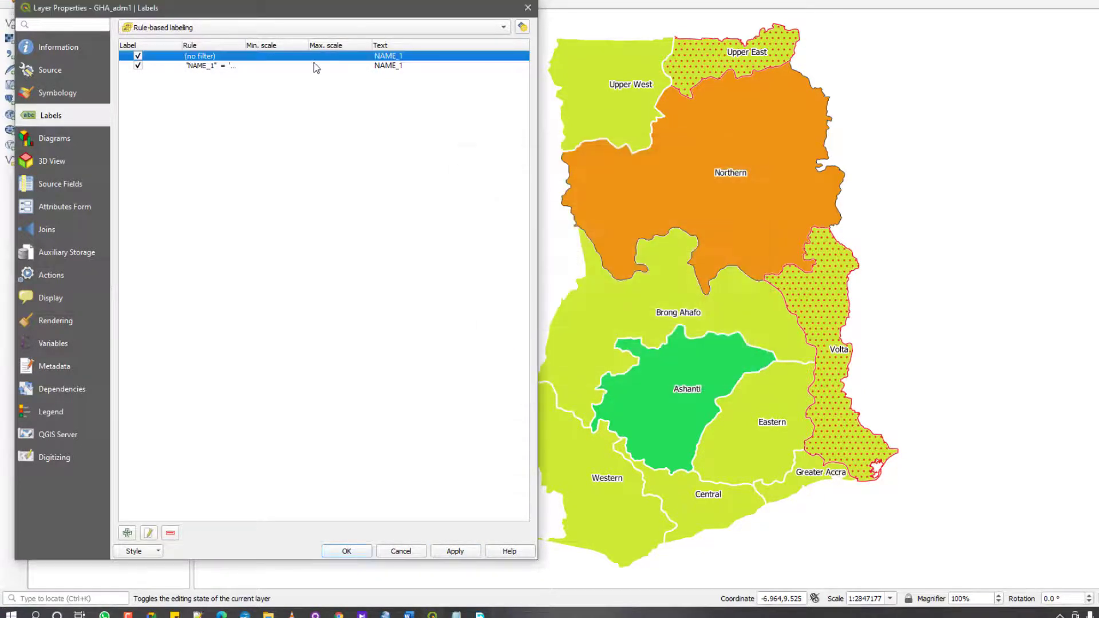
click(314, 67)
Set the Upper East/Volta rule's label text colour to red (#ff0101).
double_click(314, 67)
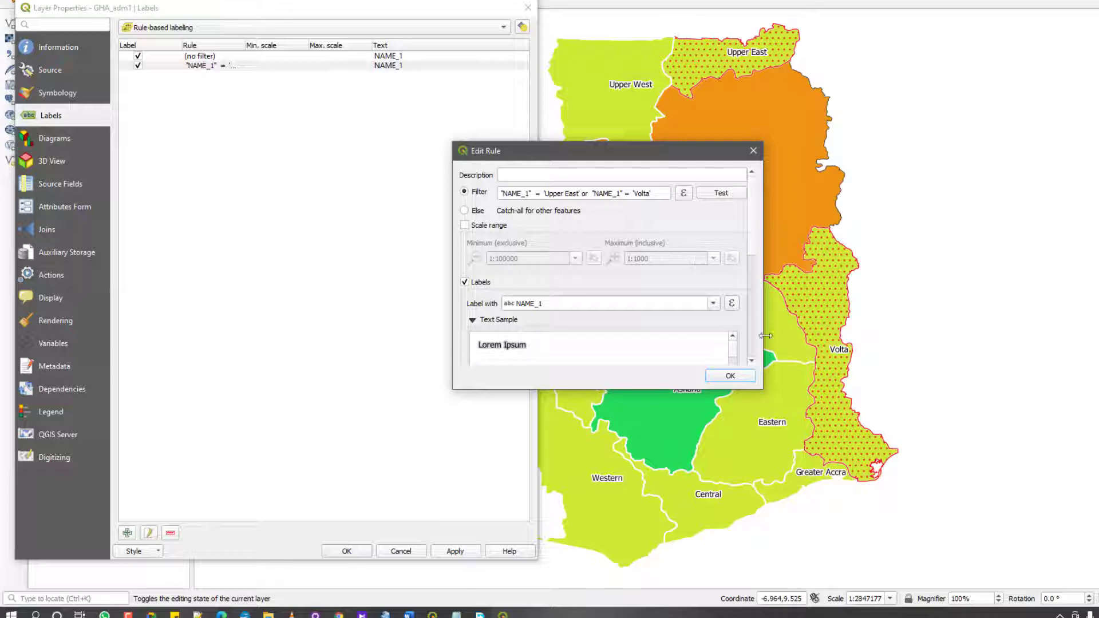
drag(749, 247, 765, 358)
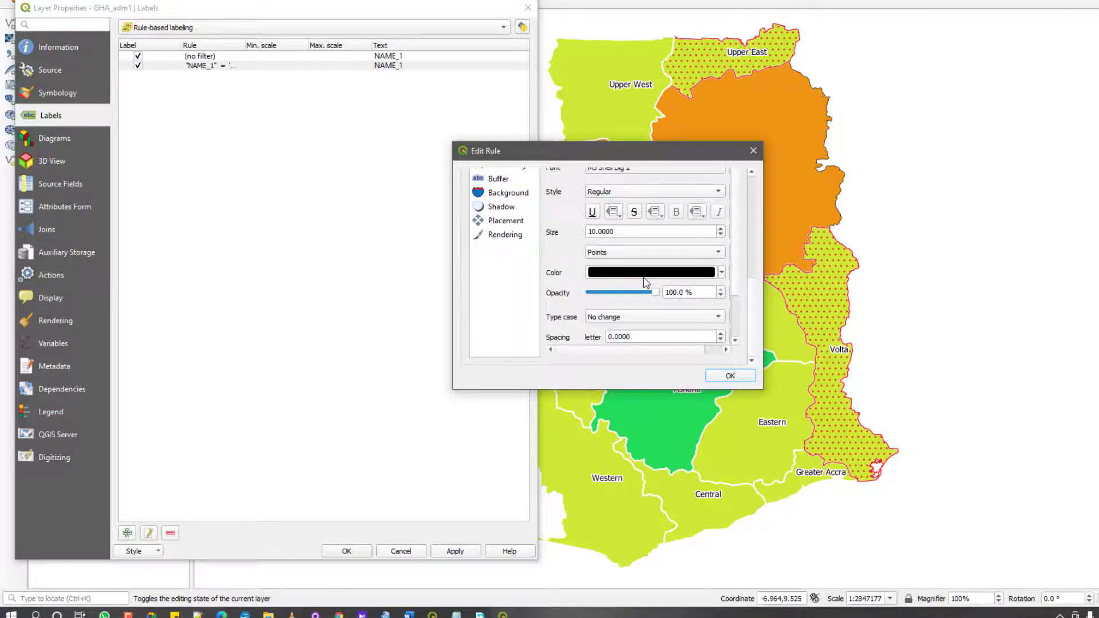
click(645, 276)
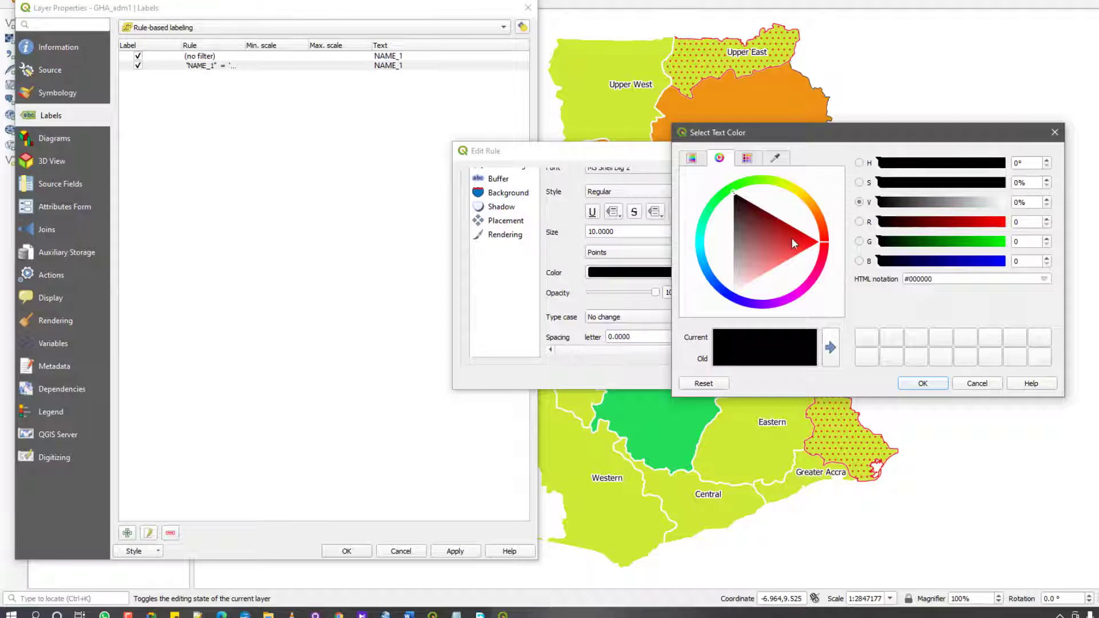
drag(792, 238, 819, 242)
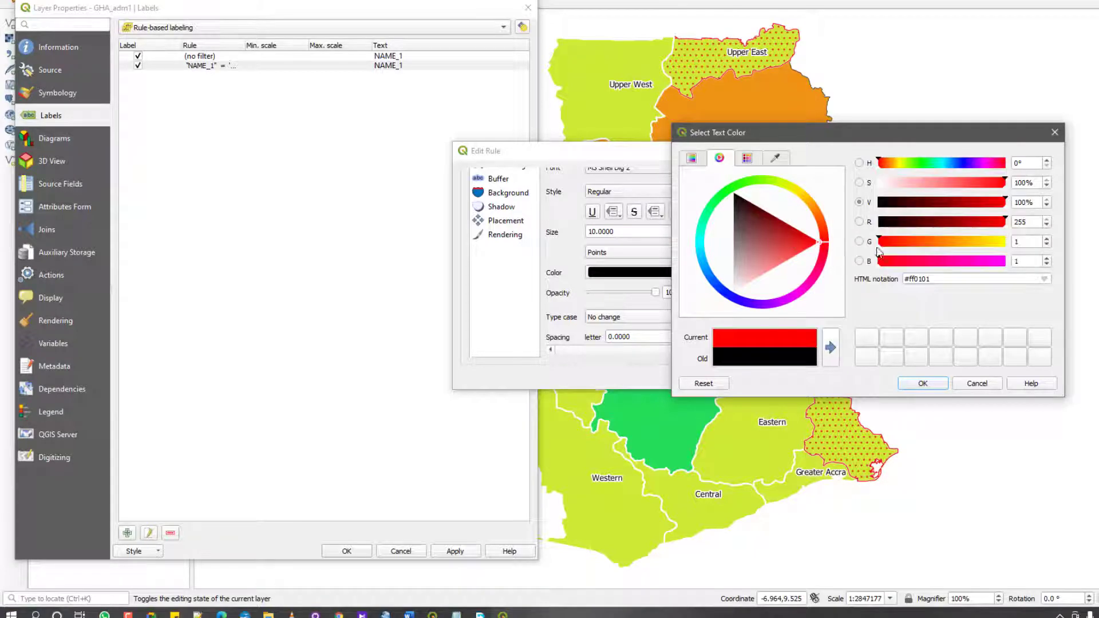
click(924, 384)
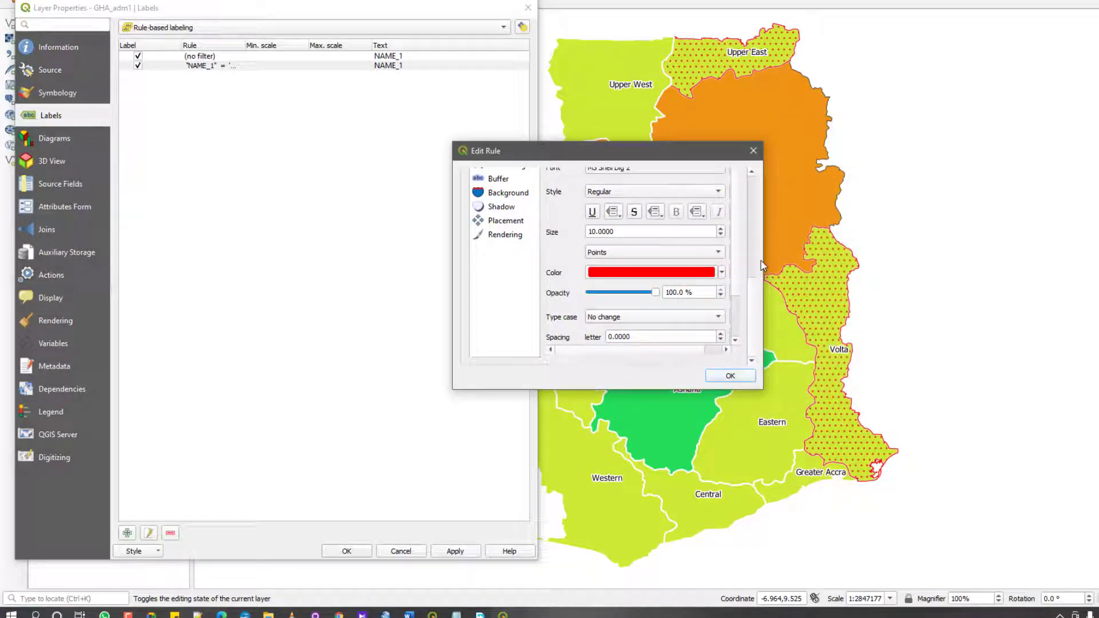
Raise the rule's label size to 14 and style to Bold, then save.
double_click(721, 234)
click(722, 229)
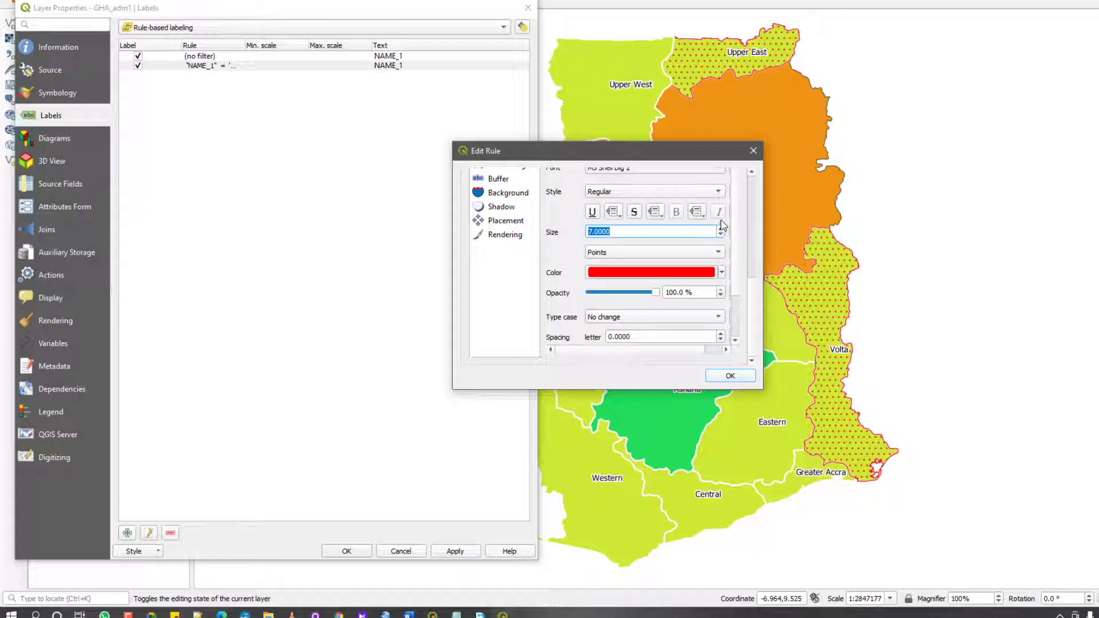
double_click(721, 229)
click(722, 229)
click(704, 194)
click(677, 206)
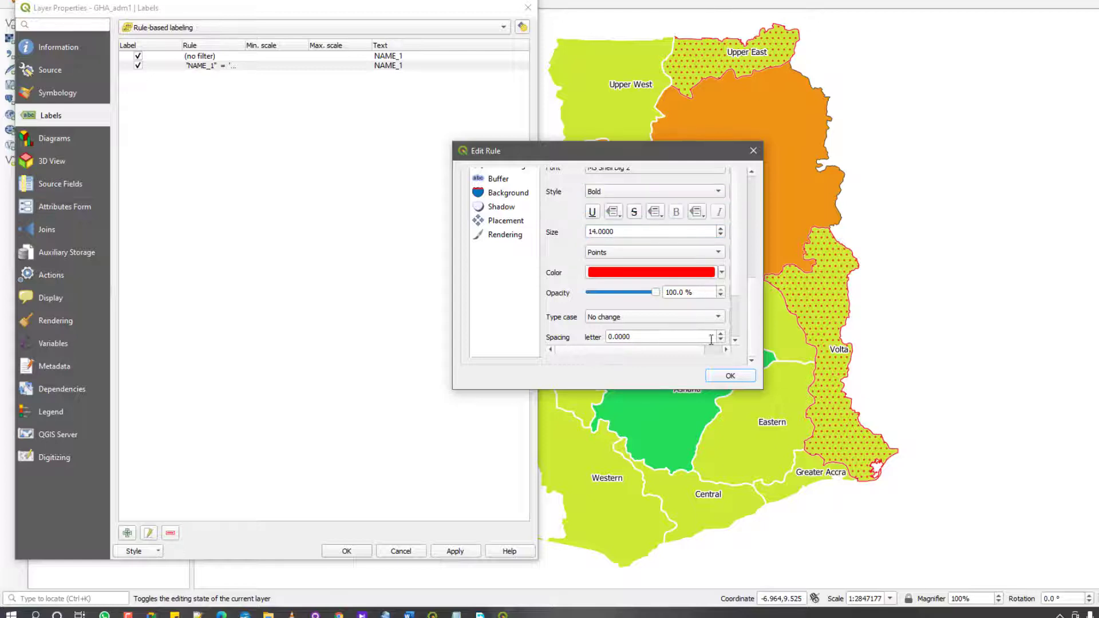
click(723, 376)
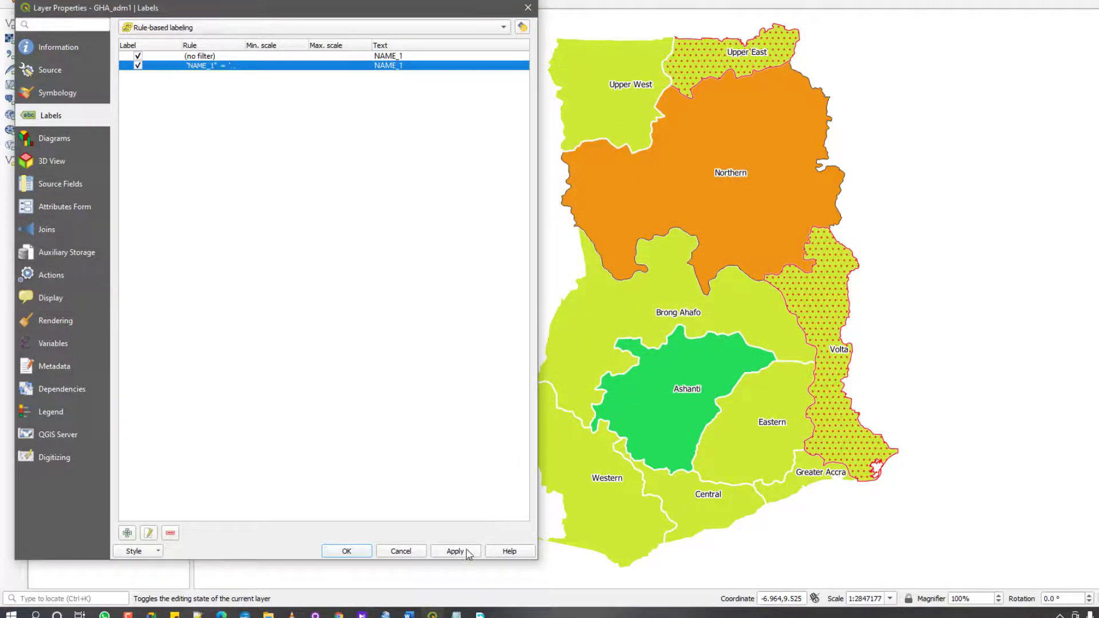
Apply the label rule changes and reopen the Upper East and Volta rule.
click(465, 552)
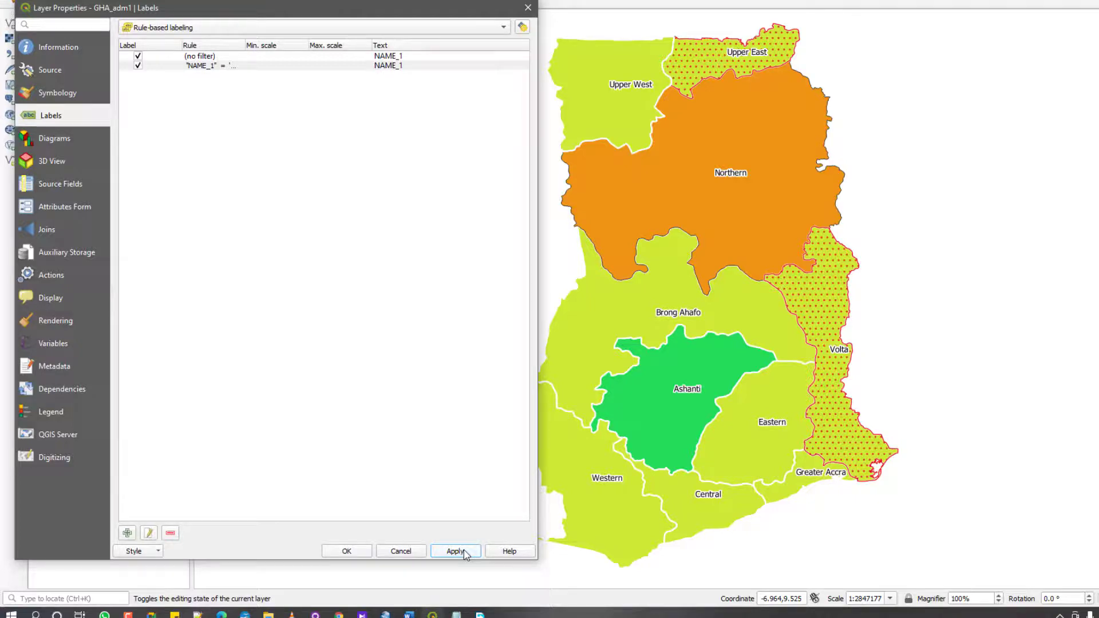
click(306, 69)
double_click(306, 67)
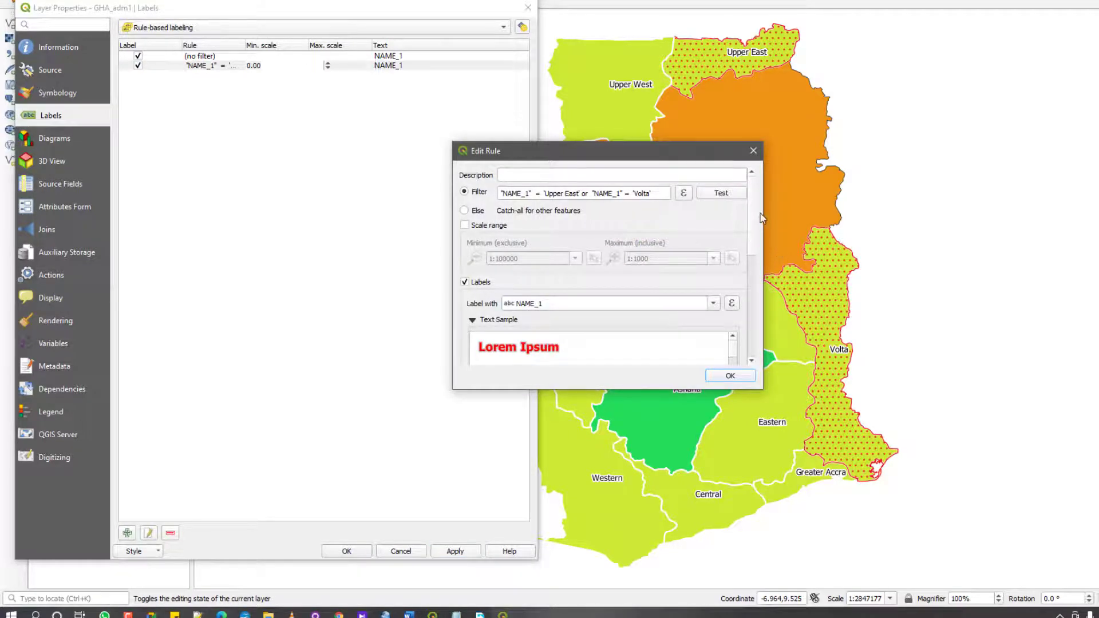
Test the Upper East/Volta filter, which matches 2 features, and confirm the rule.
click(726, 197)
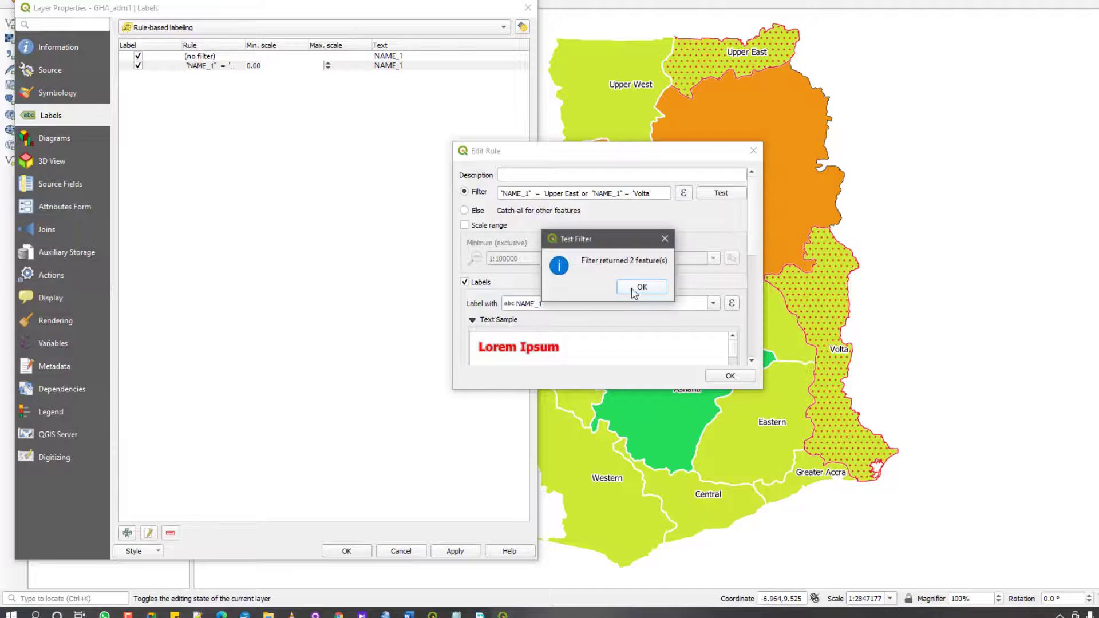
click(640, 288)
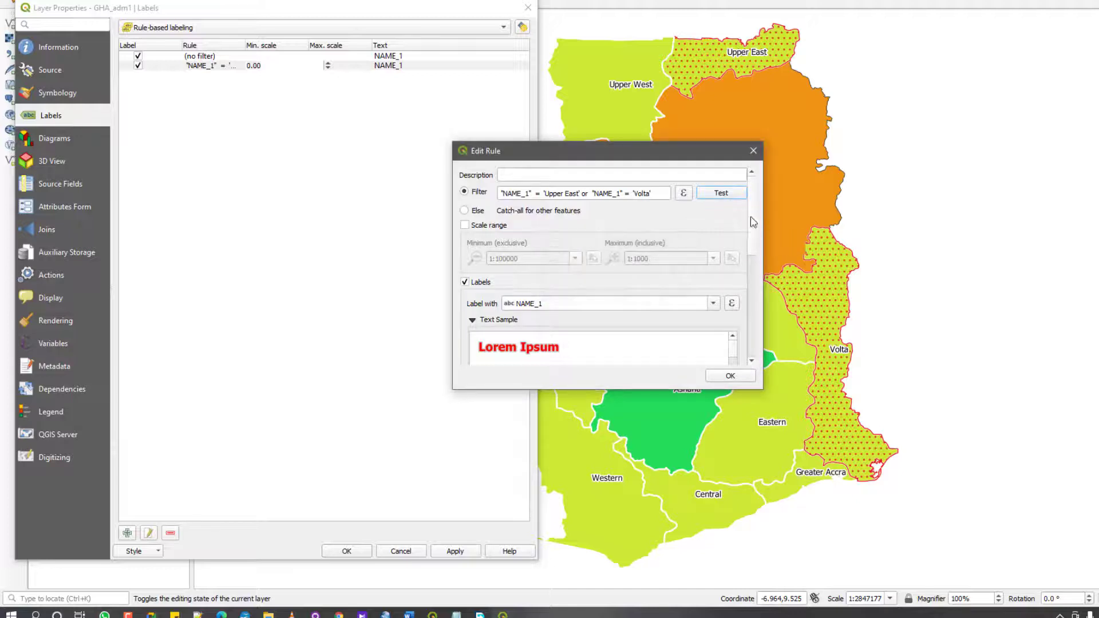
scroll(754, 235, down, 5)
scroll(759, 282, down, 3)
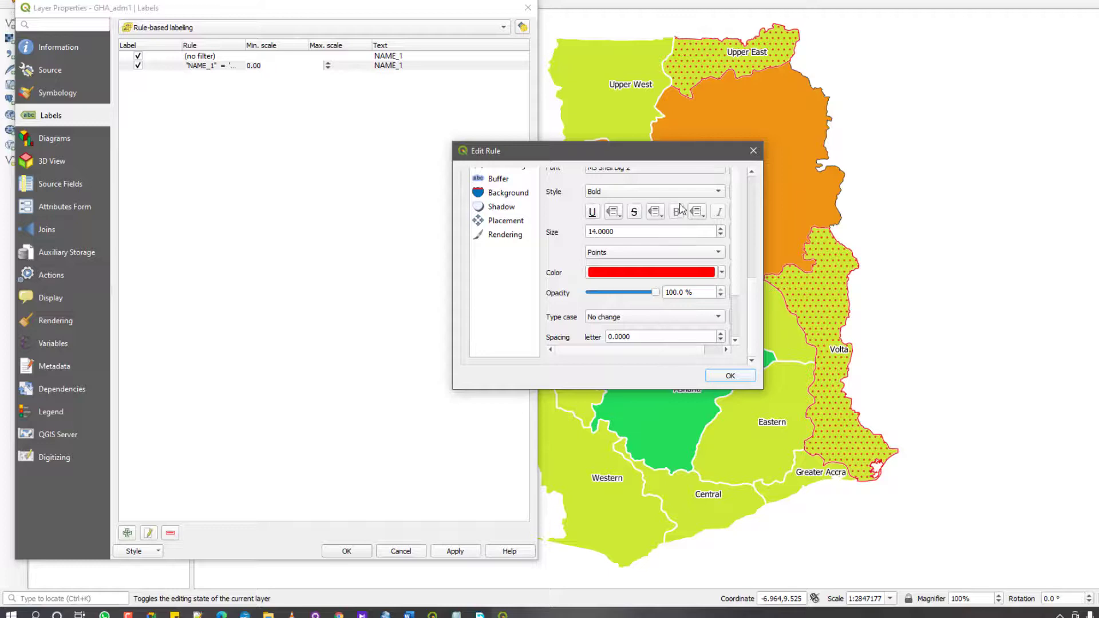
click(722, 378)
Check the bold red Upper East and Volta labels on the map, then reopen GHA_adm1's label properties.
click(345, 551)
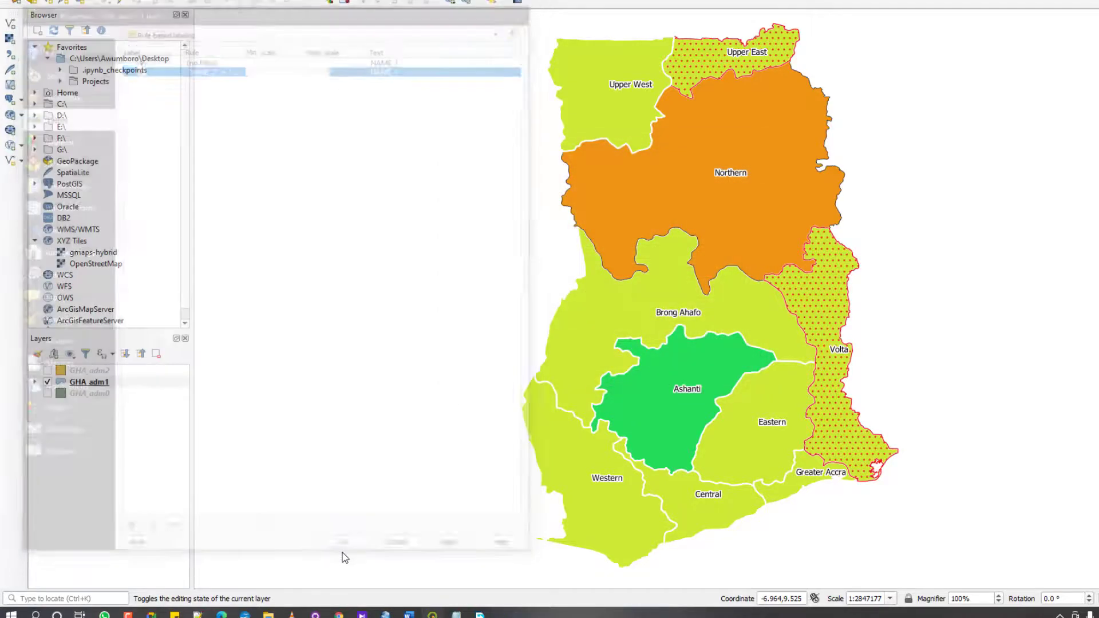
scroll(753, 49, up, 1)
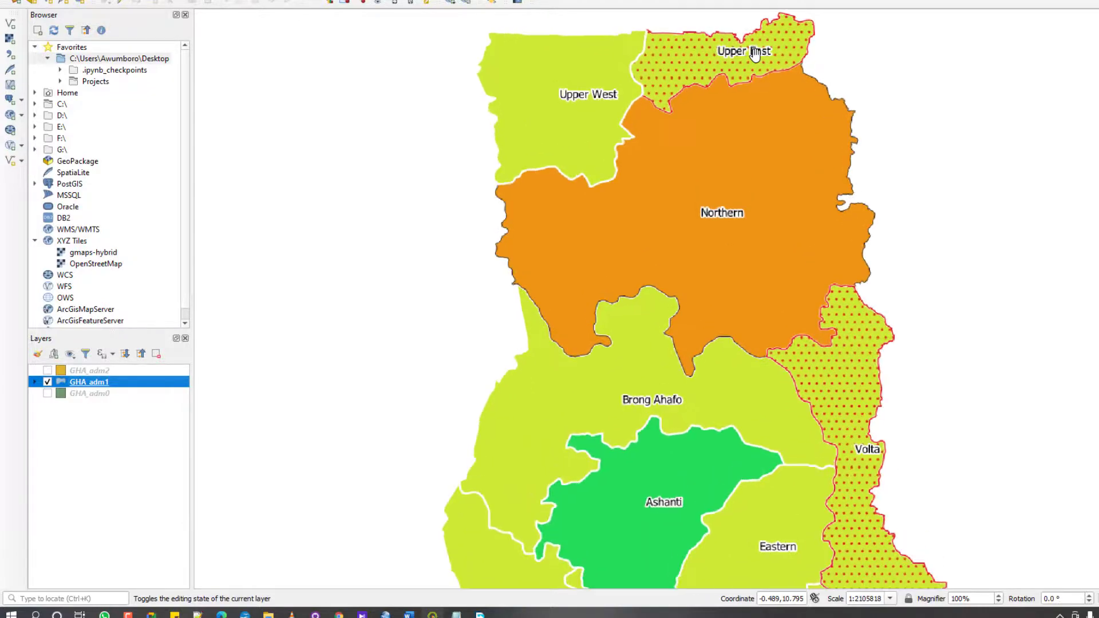
scroll(754, 53, down, 3)
scroll(754, 53, up, 2)
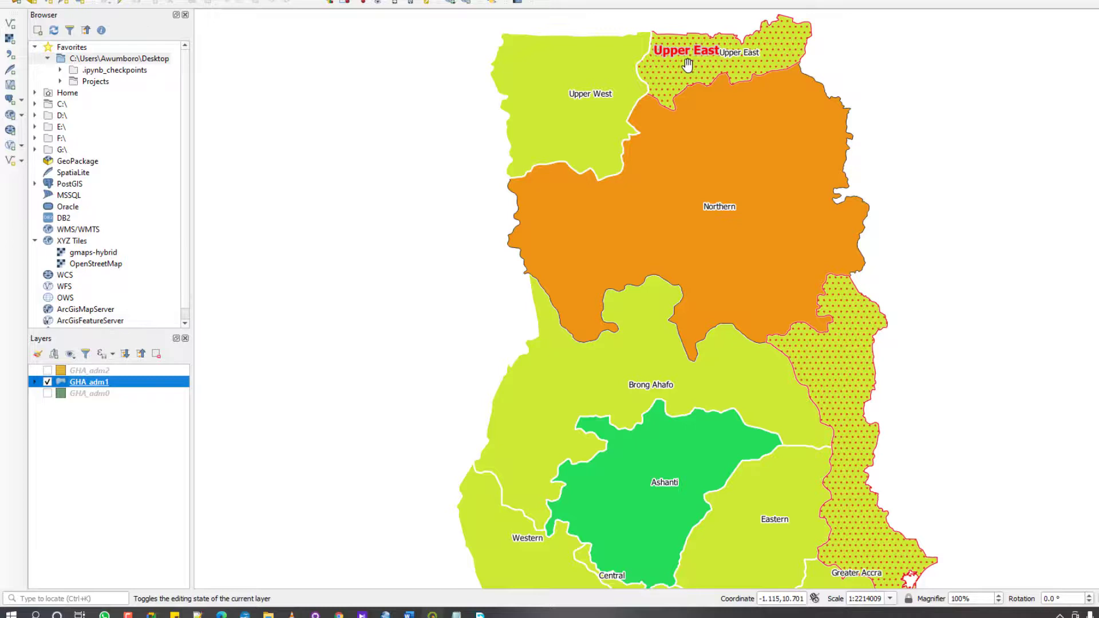
scroll(739, 57, down, 1)
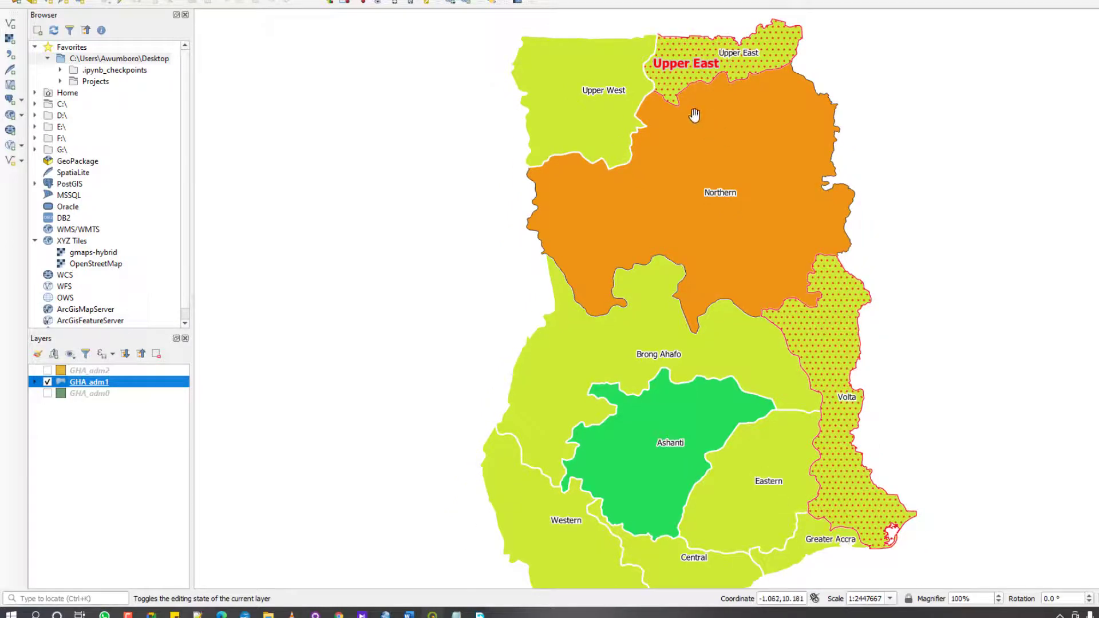
scroll(694, 114, down, 1)
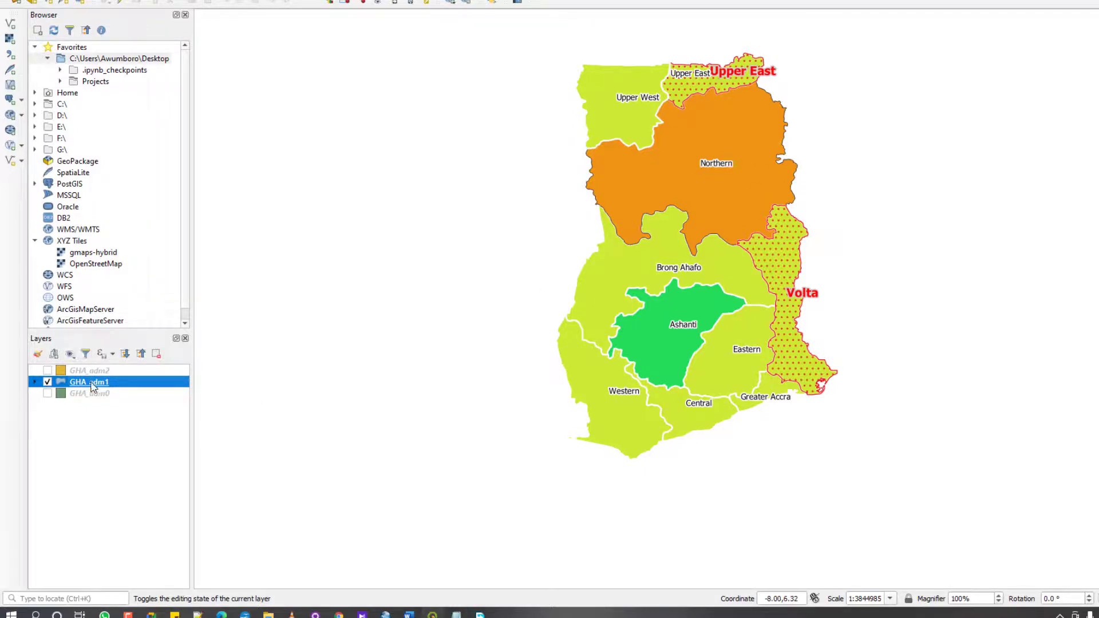
double_click(91, 382)
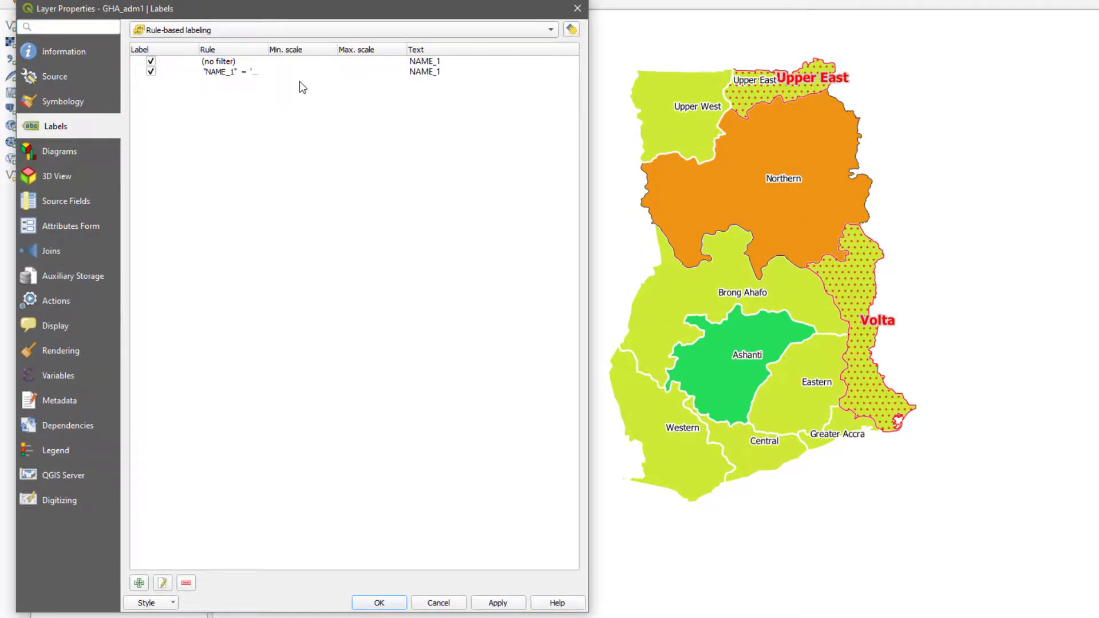
Review the catch-all rule's filter expression, leaving it unchanged, and close the GHA_adm1 label properties.
click(224, 71)
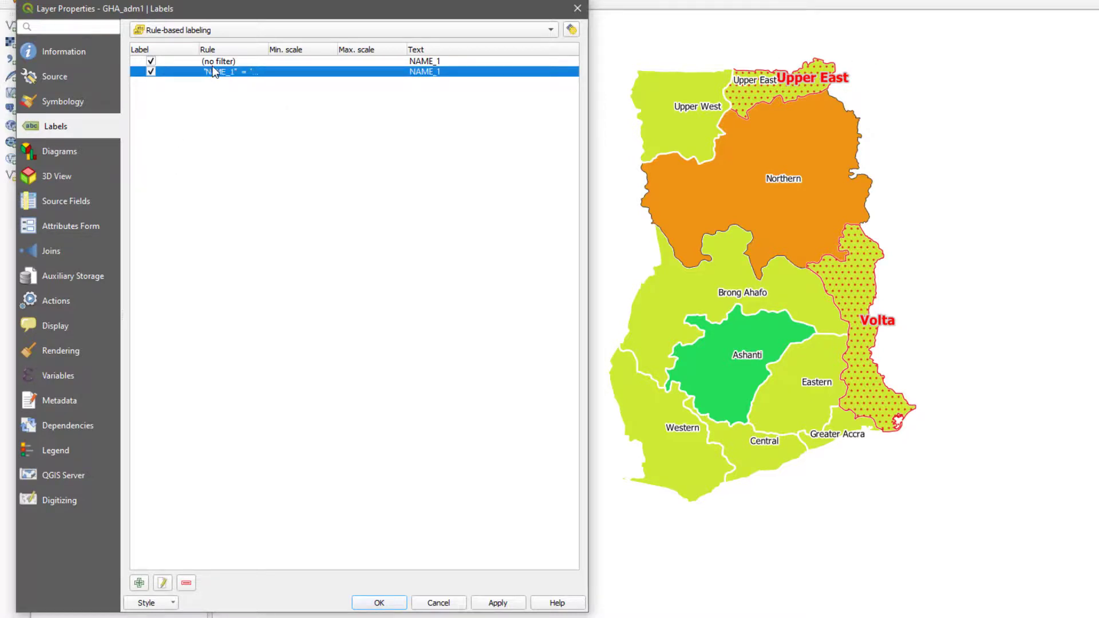
double_click(212, 73)
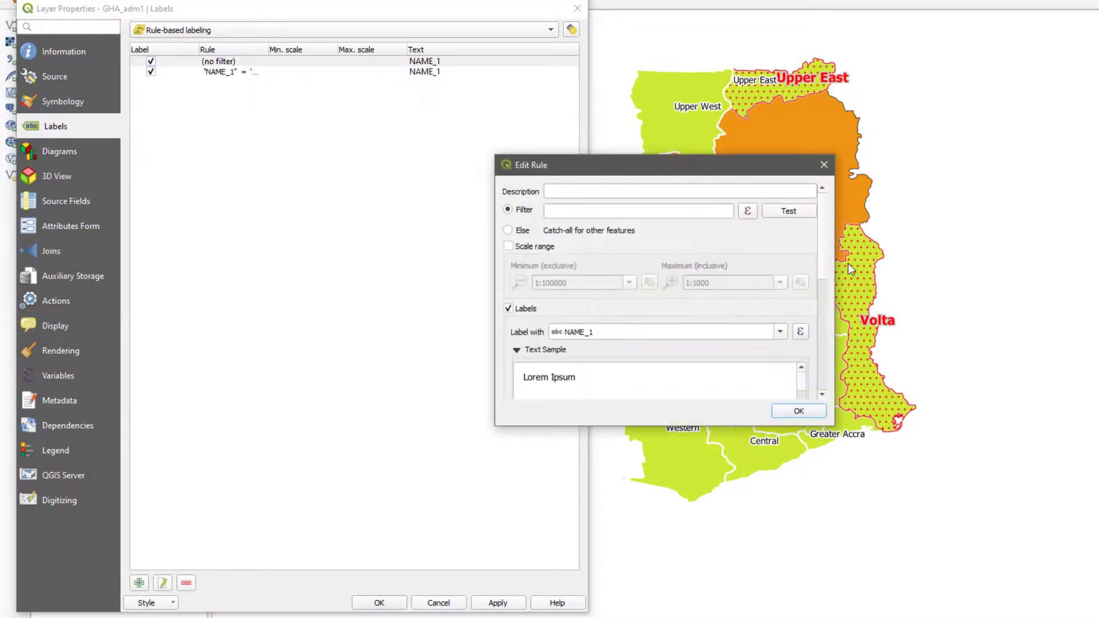
click(748, 211)
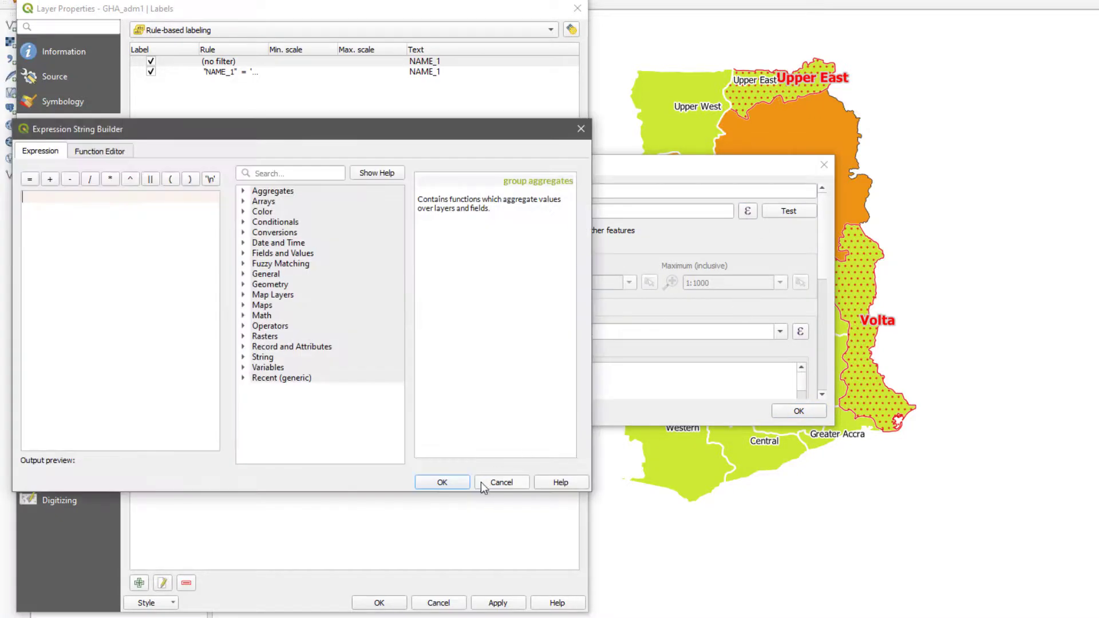
click(500, 483)
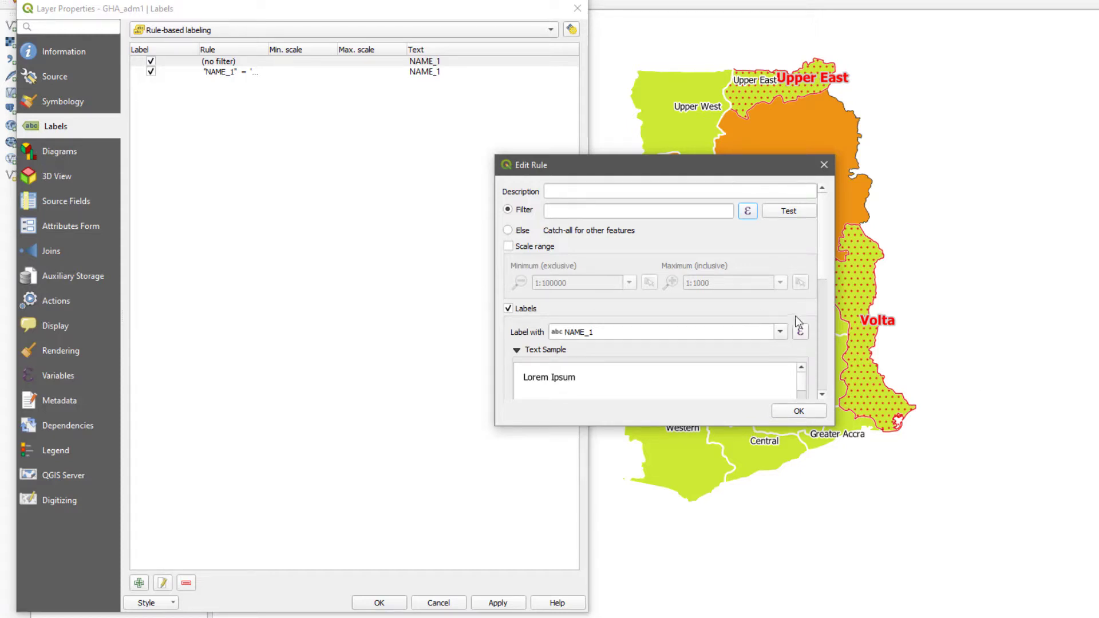
scroll(820, 277, down, 10)
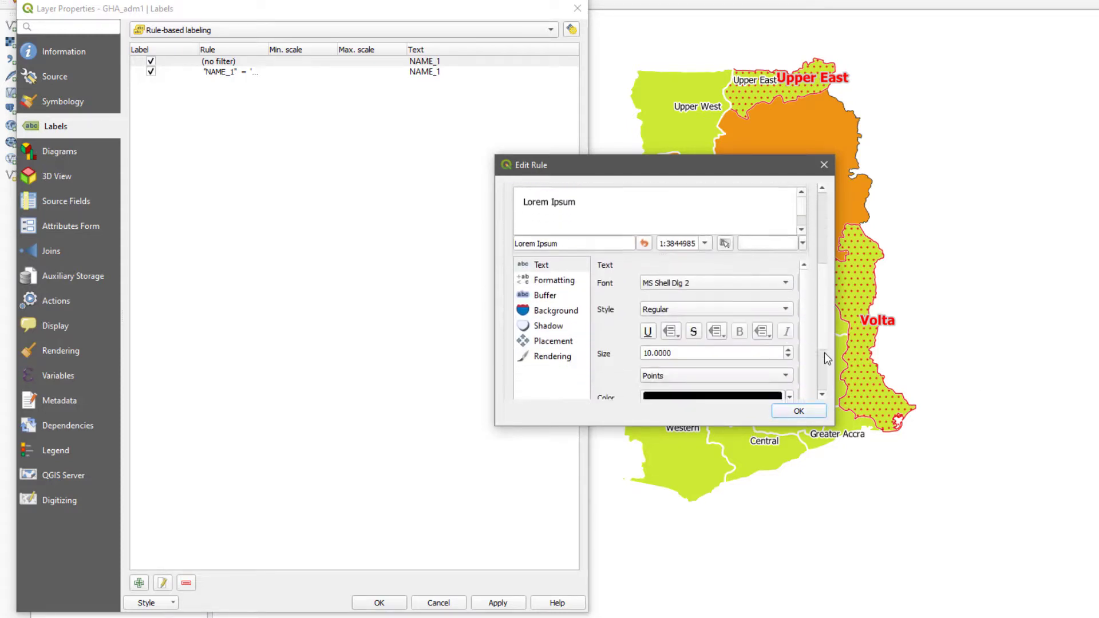
click(778, 415)
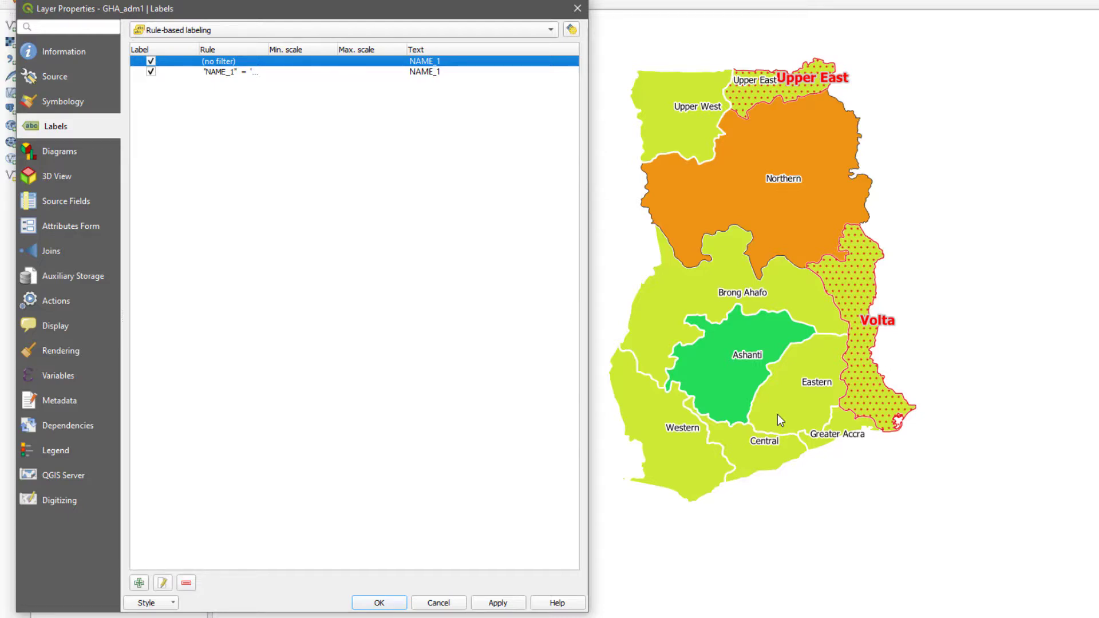
click(389, 608)
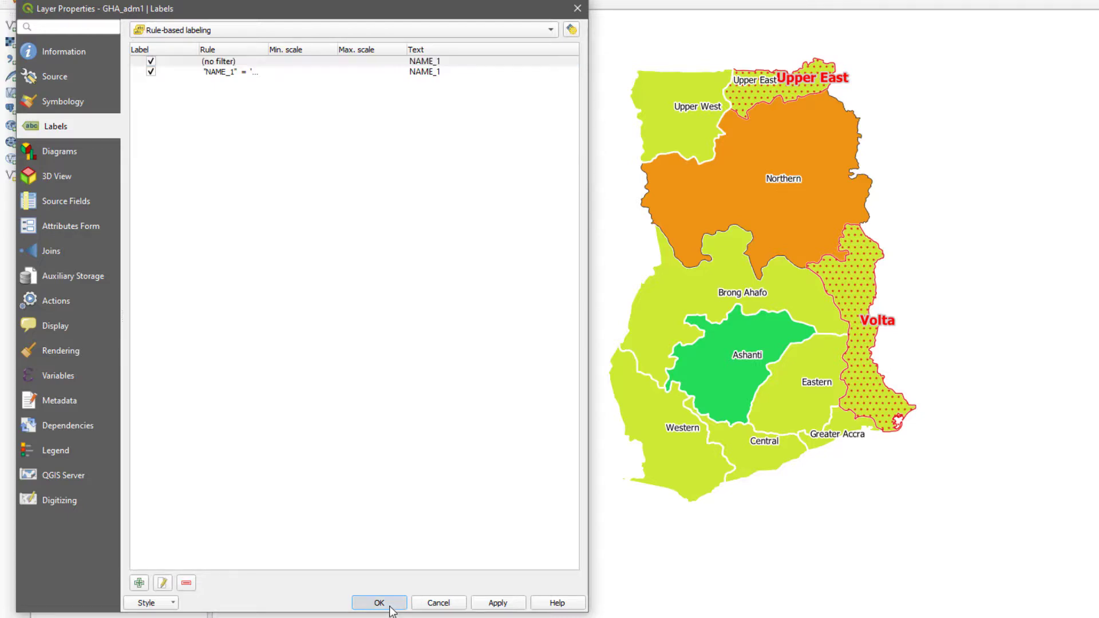